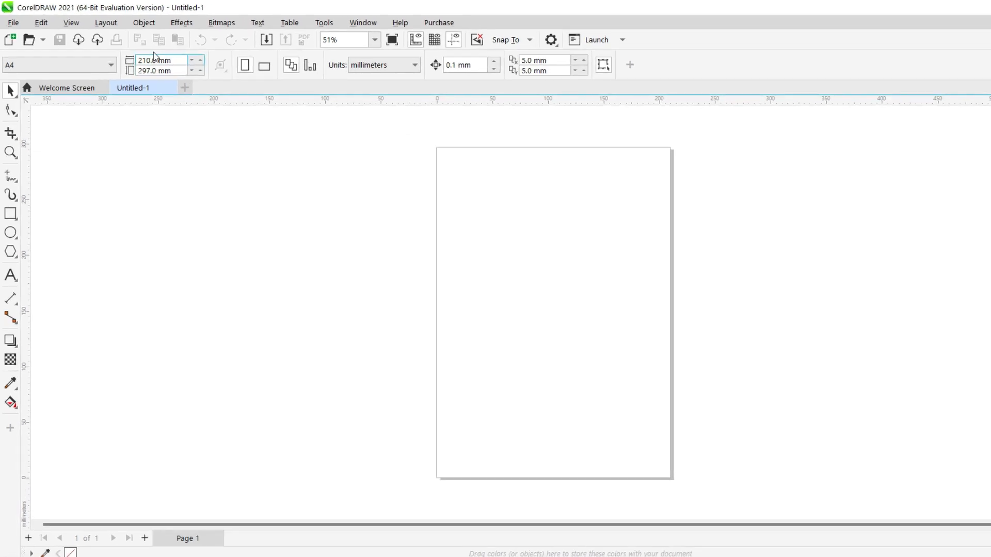
Change the page size units to pixels and set the page to 1920 px wide by 1080 px high.
click(176, 42)
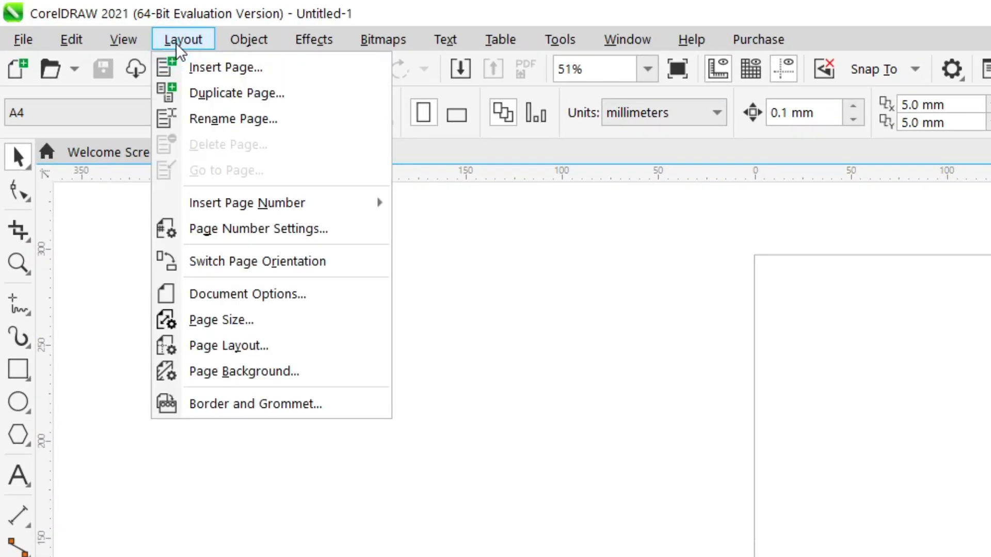
click(221, 320)
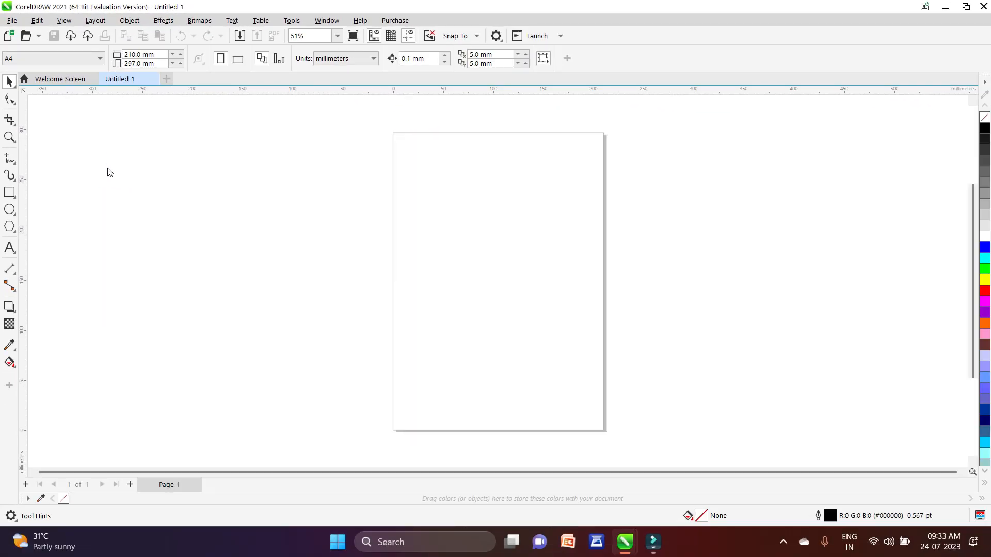
drag(588, 55, 652, 65)
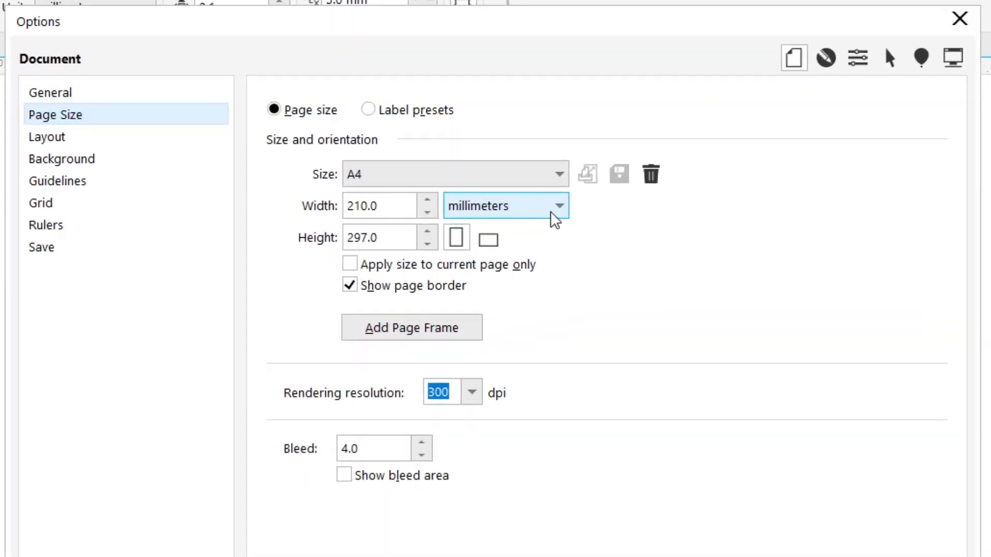
click(589, 166)
click(471, 321)
click(384, 206)
double_click(393, 206)
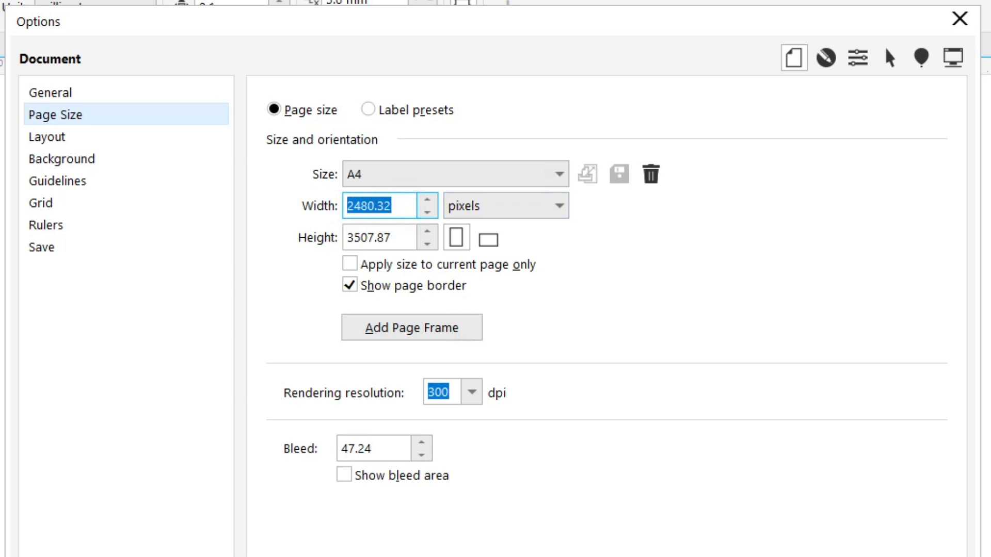
text(1920)
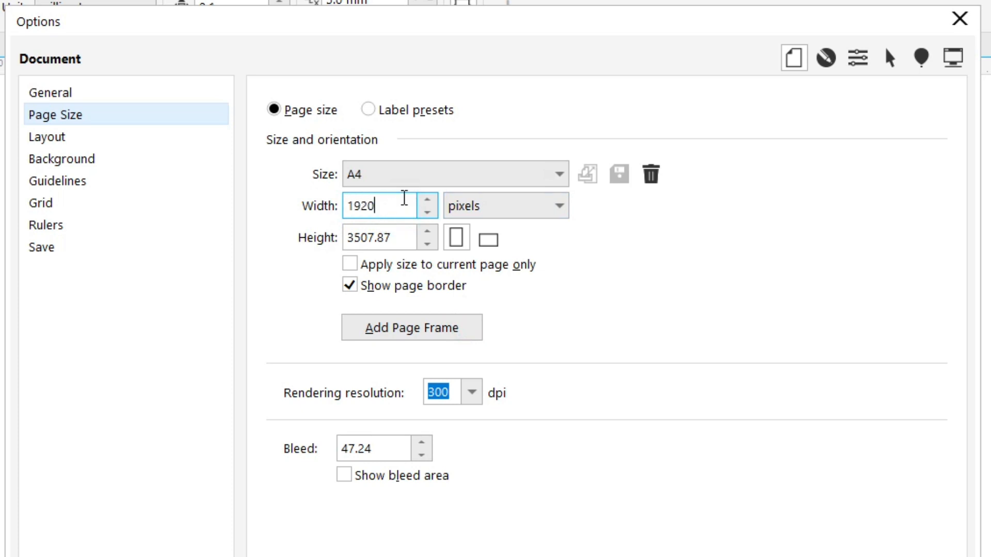
click(393, 241)
double_click(394, 241)
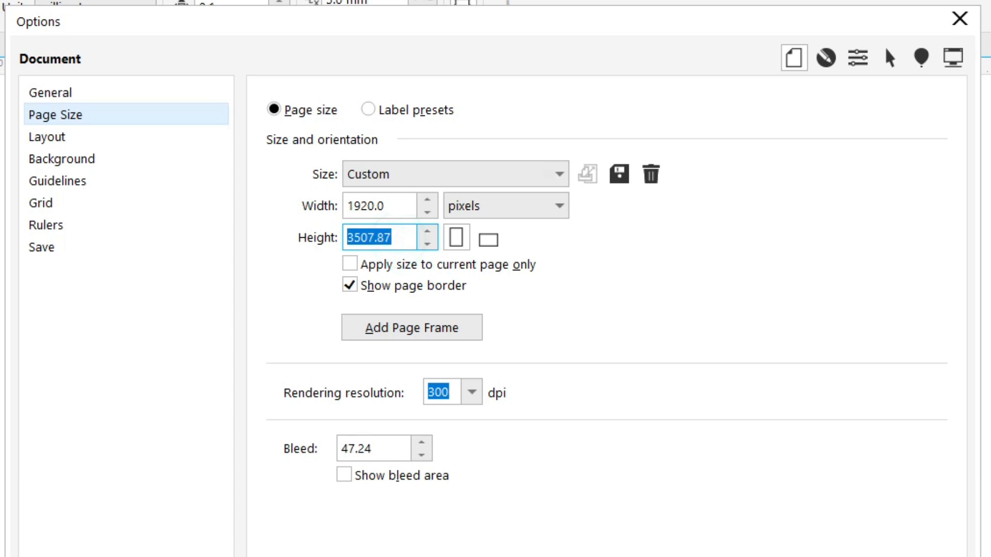
text(1080)
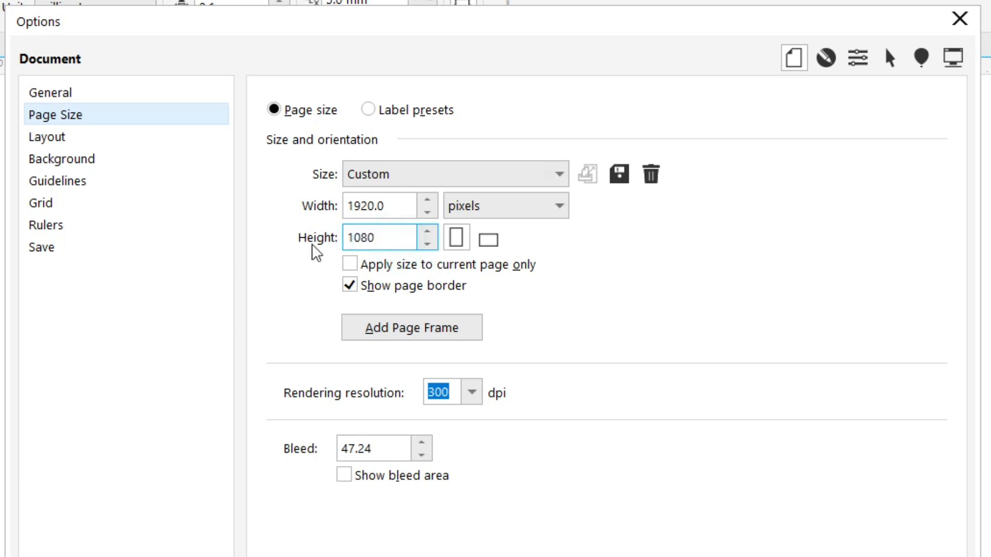
click(767, 527)
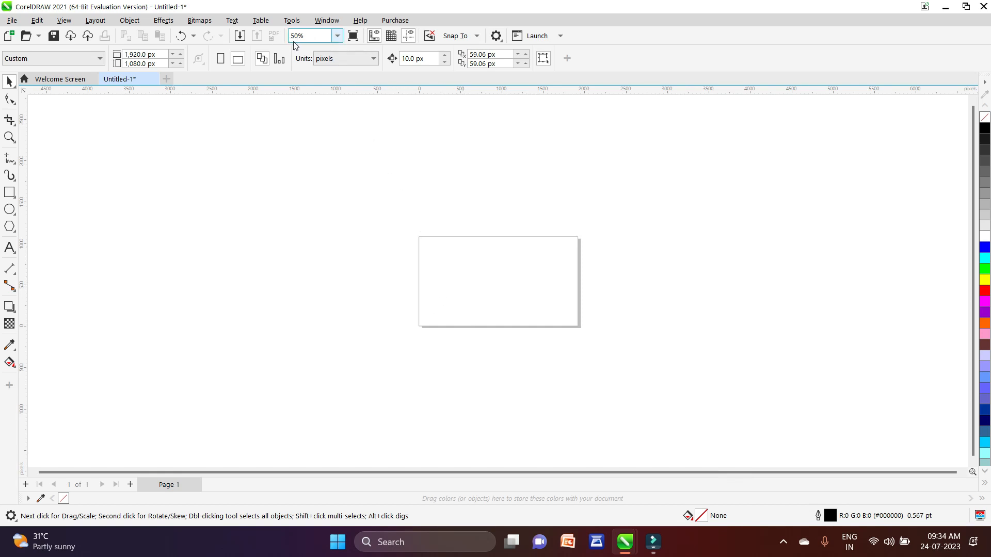
Draw a tall red-outlined rectangle along the page's left edge, 320 px wide and about 1025 px high.
click(338, 35)
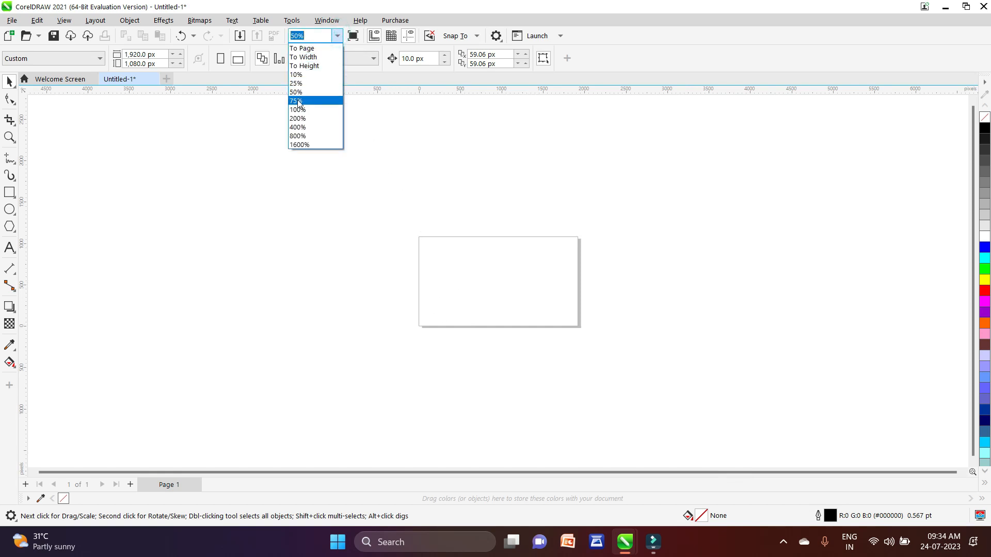
click(298, 110)
click(336, 40)
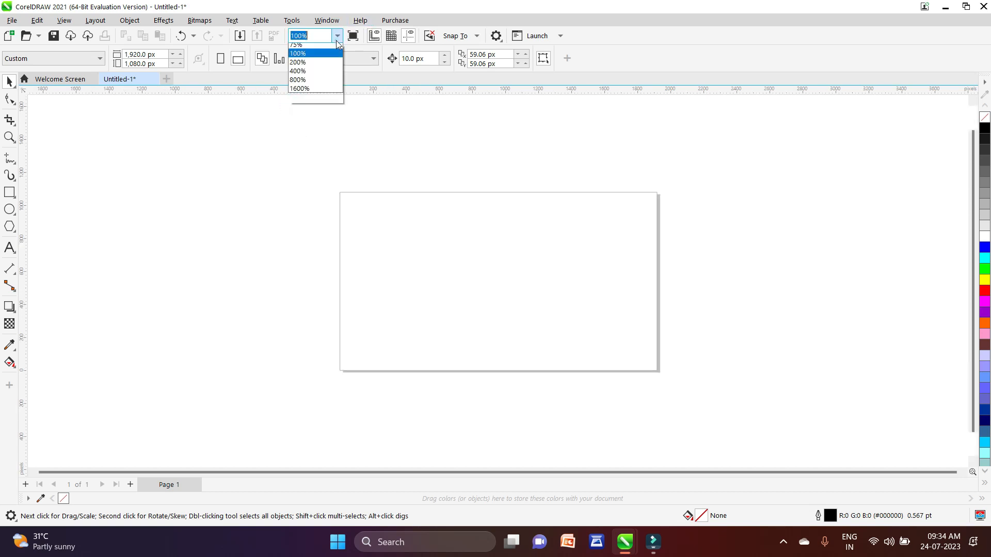
click(299, 118)
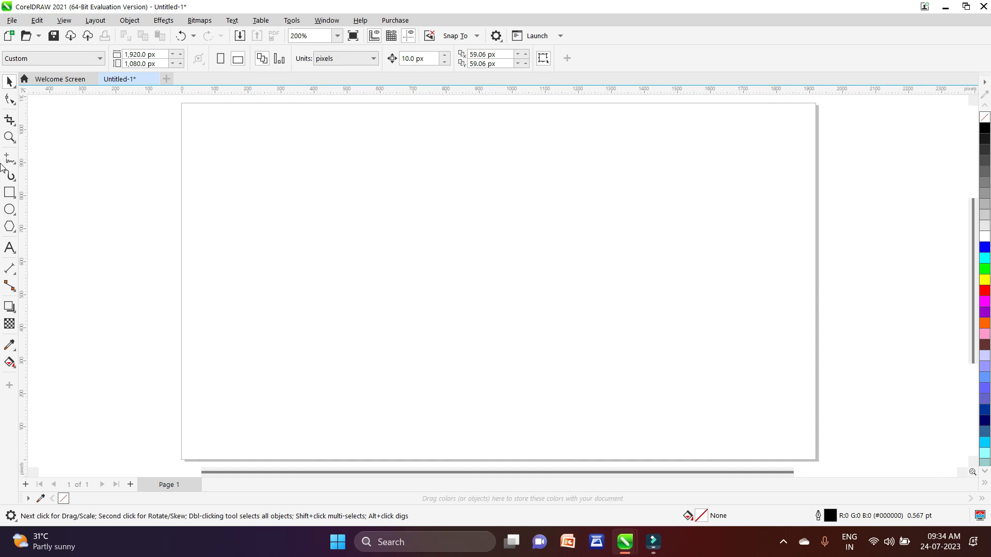
click(9, 192)
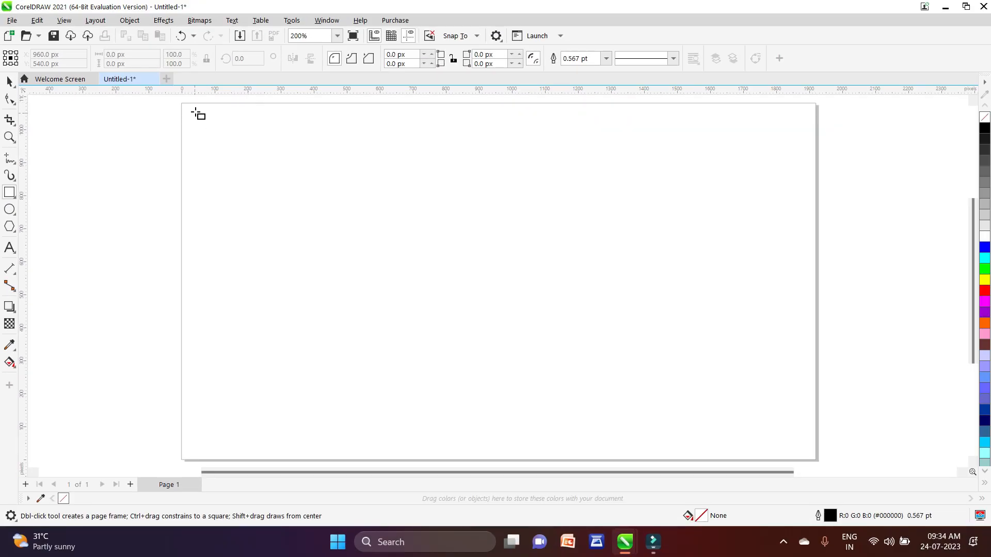
drag(186, 112, 290, 450)
drag(136, 54, 100, 58)
text(320)
key(Return)
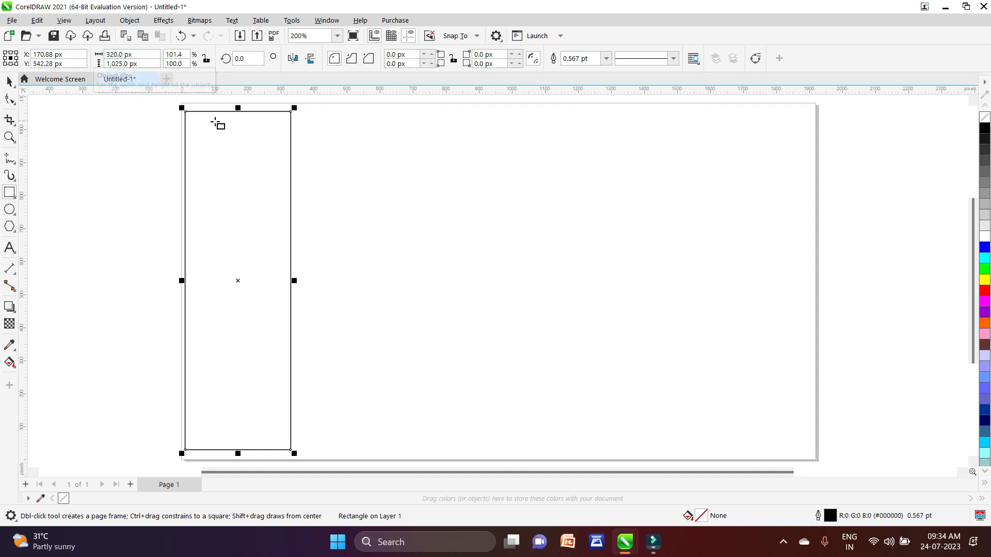
right_click(985, 292)
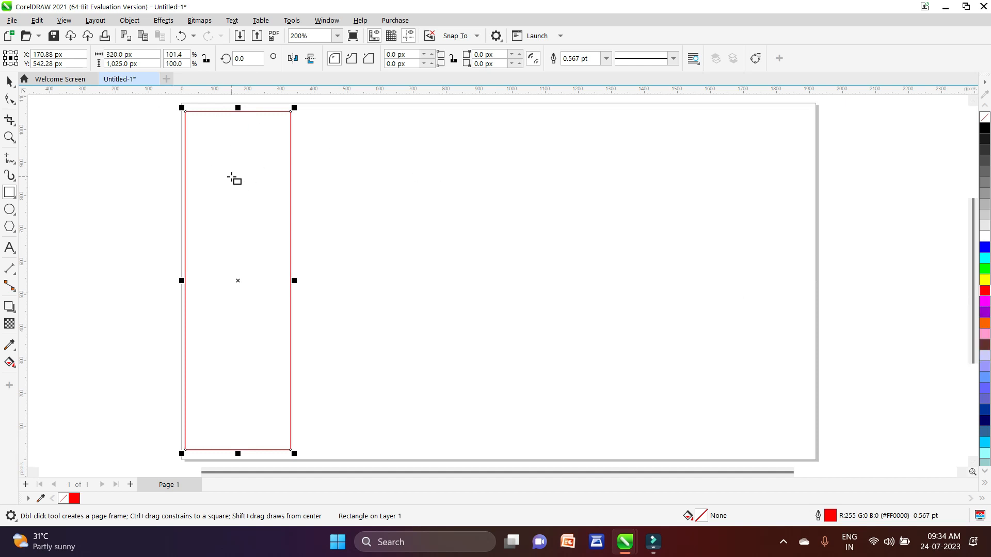
key(F12)
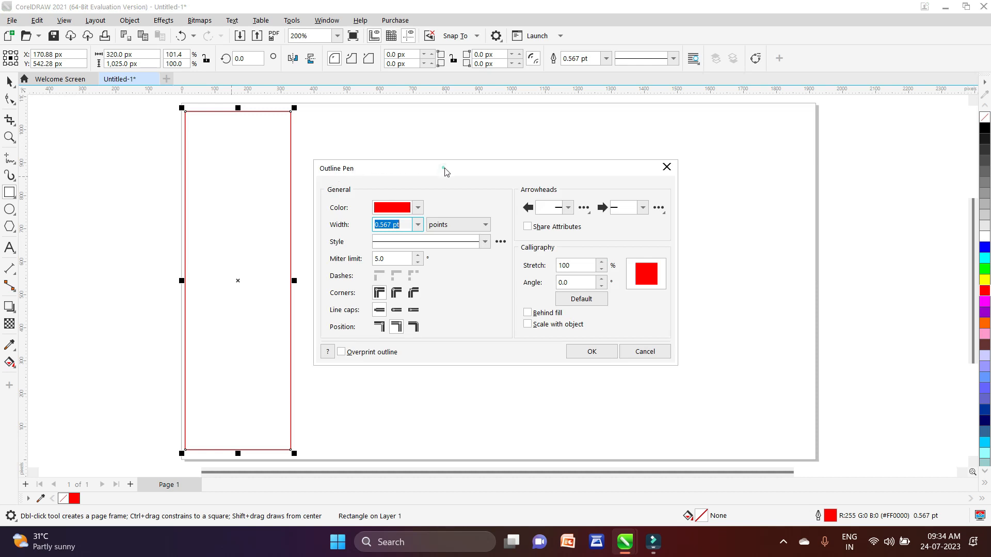
drag(446, 171, 551, 134)
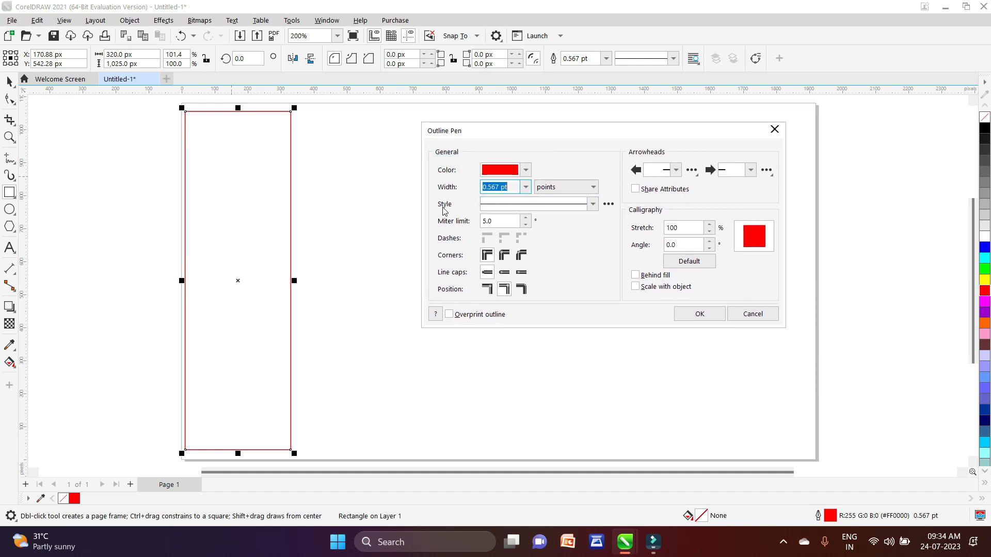
click(774, 129)
Set the rectangle's outline width to 4 pt and nudge the rectangle 20 px to the right.
click(673, 59)
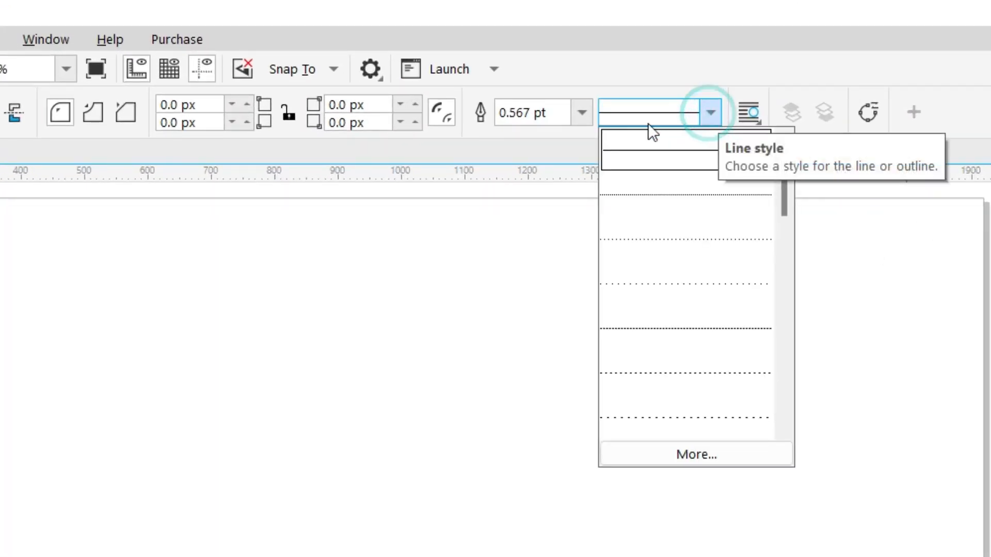
click(584, 112)
click(583, 112)
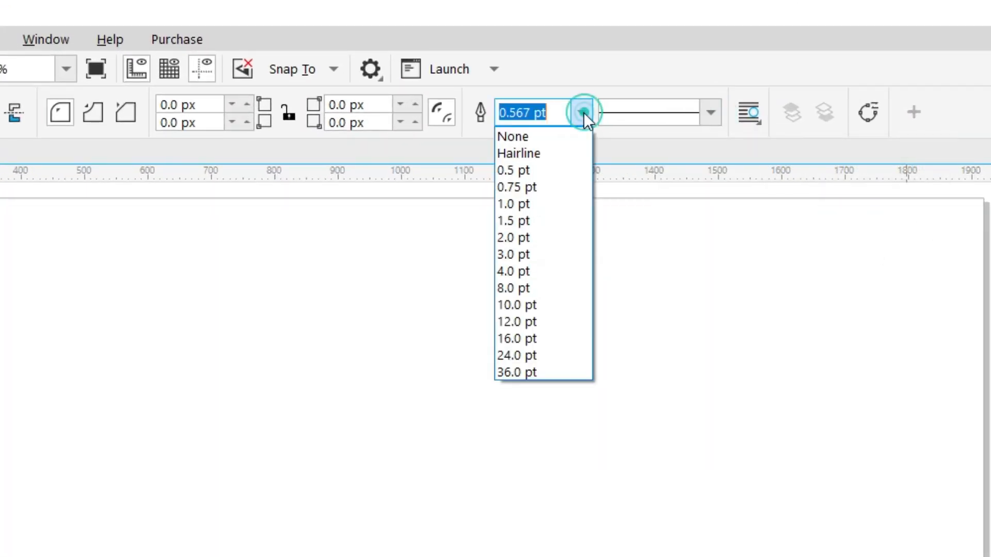
click(531, 270)
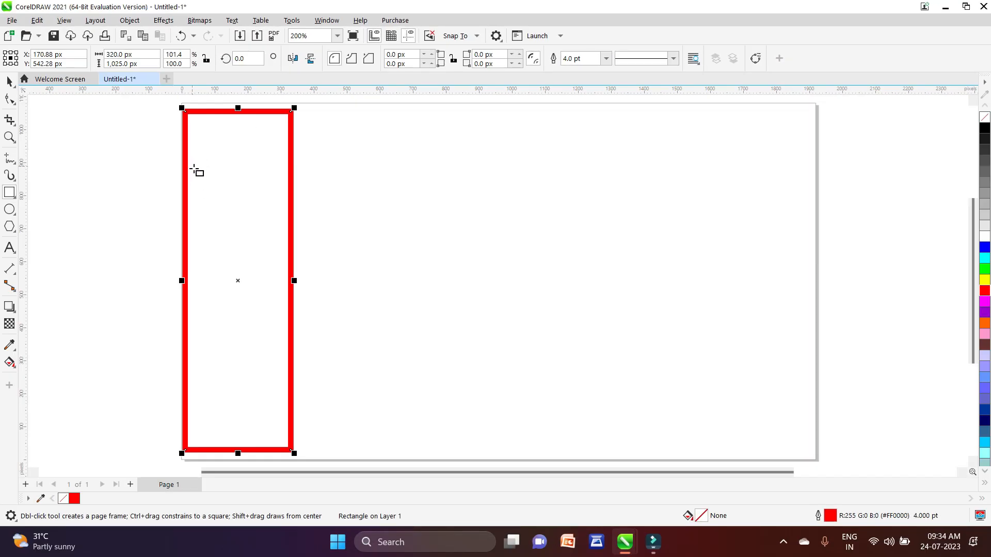
key(Right)
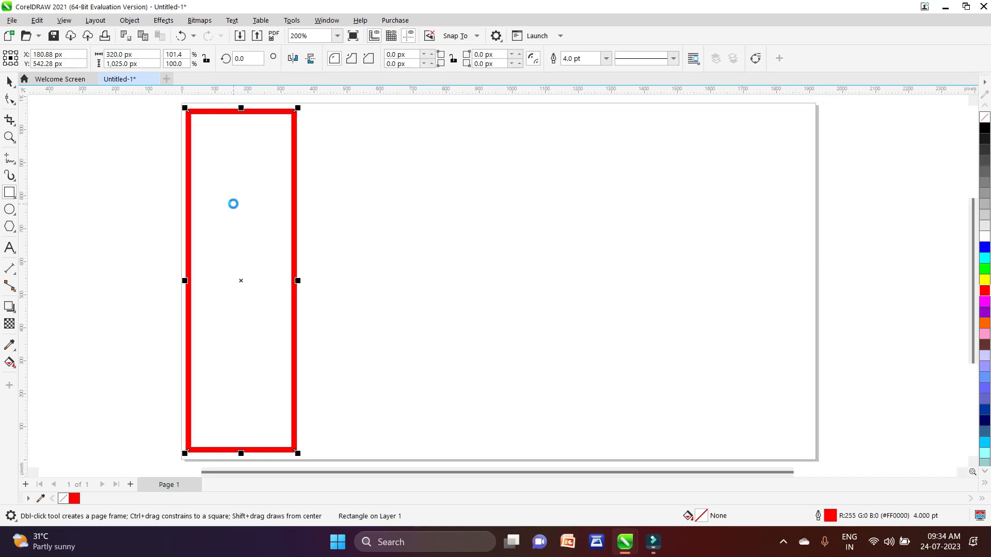
key(Right)
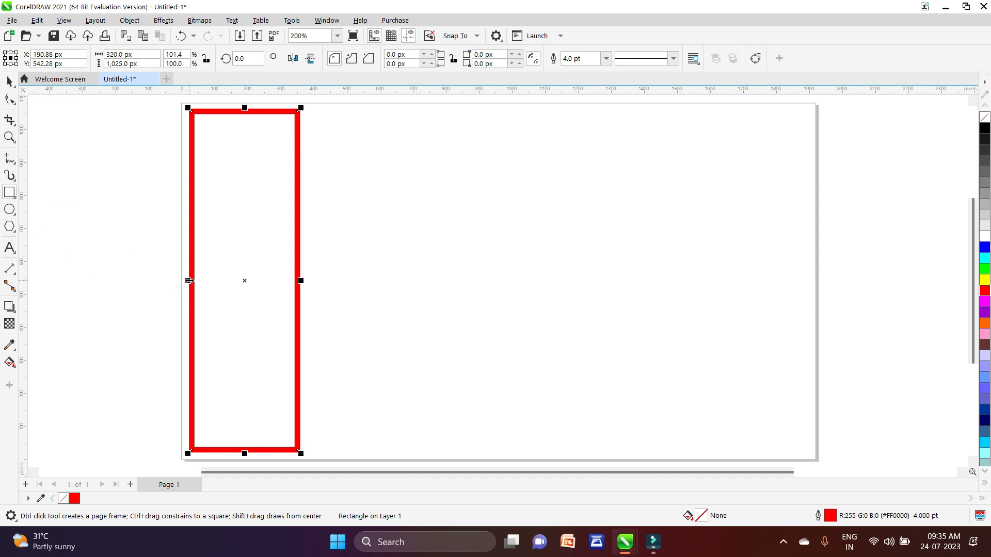
Mirror a copy of the rectangle to its right and repeat the duplication until six adjoining columns are made.
drag(189, 280, 341, 283)
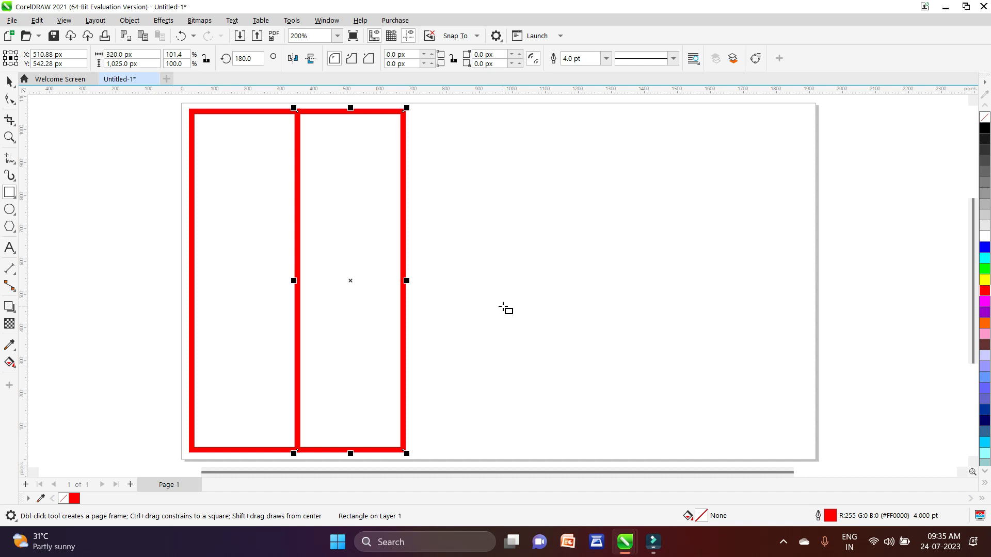
key(ctrl+r)
key(ctrl+r)
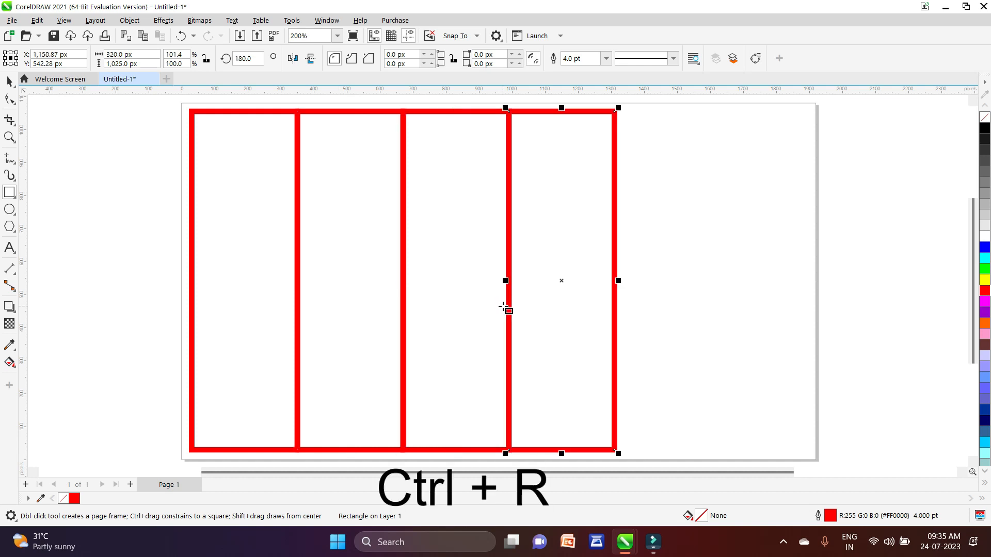
key(ctrl+r)
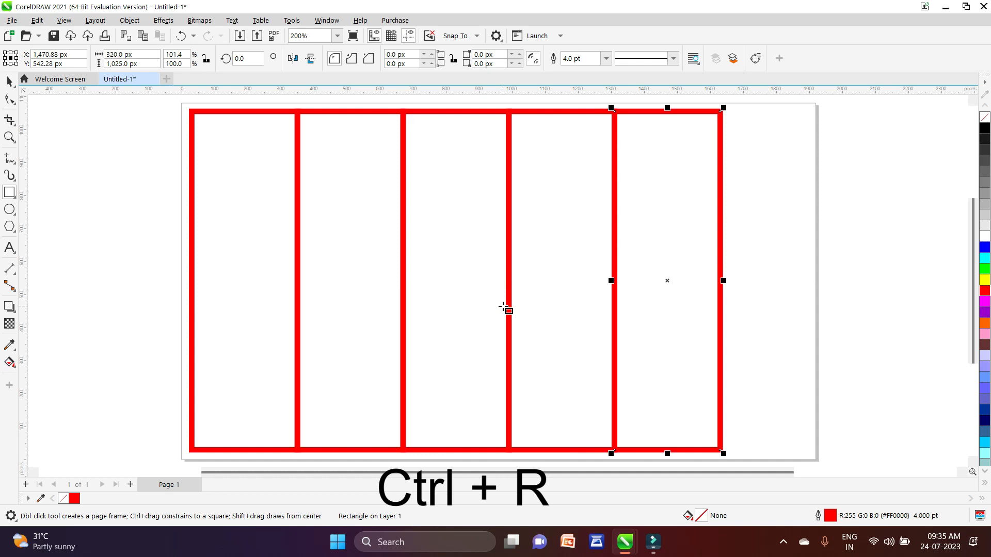
key(ctrl+r)
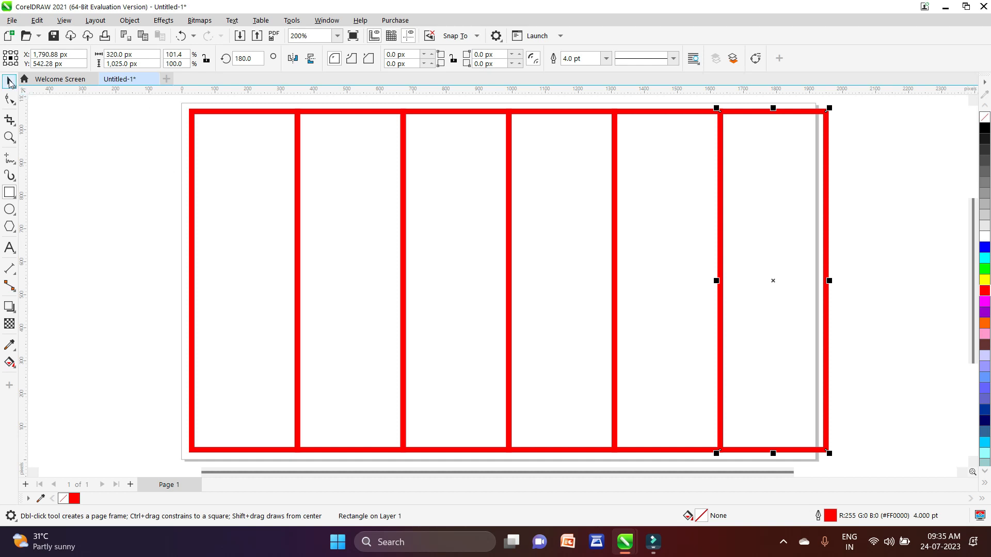
Scale all six rectangles together to about 1879 by 1003 px and nudge them to fit inside the page.
drag(161, 98, 857, 461)
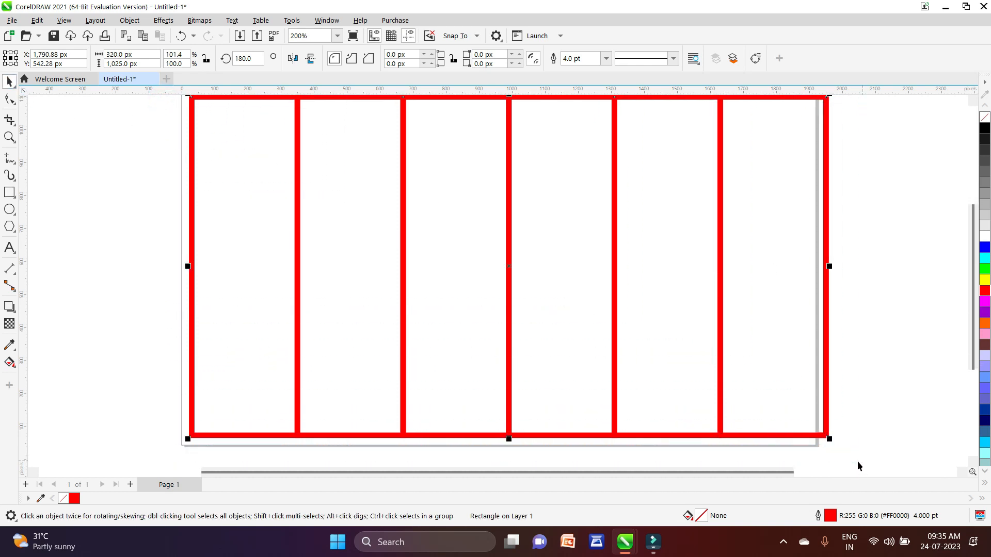
key(Left)
key(Left)
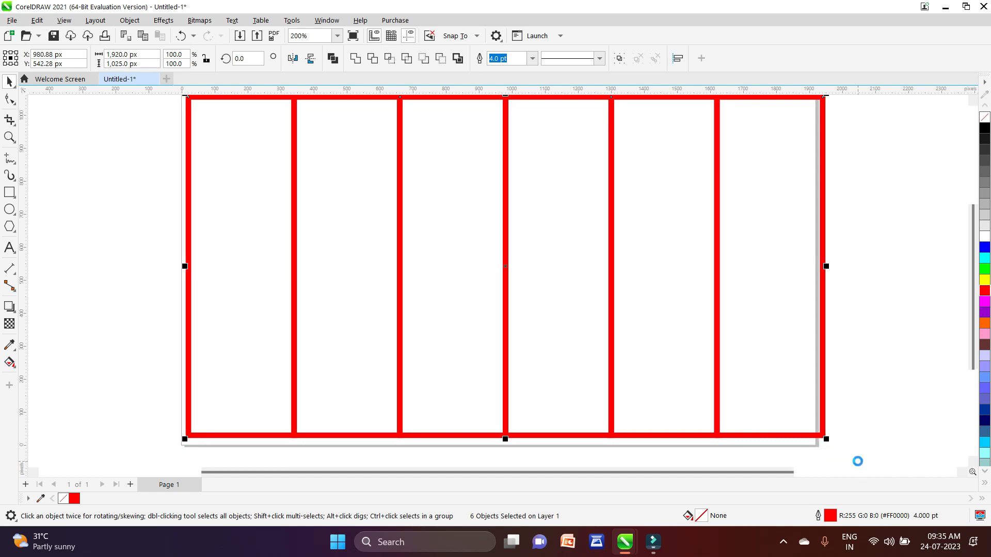
key(Left)
drag(819, 438, 805, 431)
drag(562, 271, 568, 276)
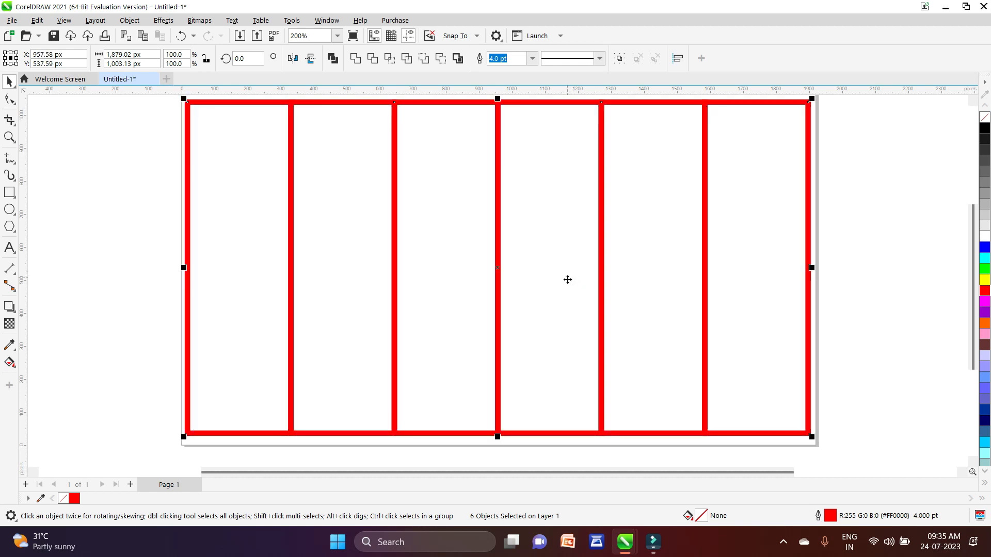
key(Right)
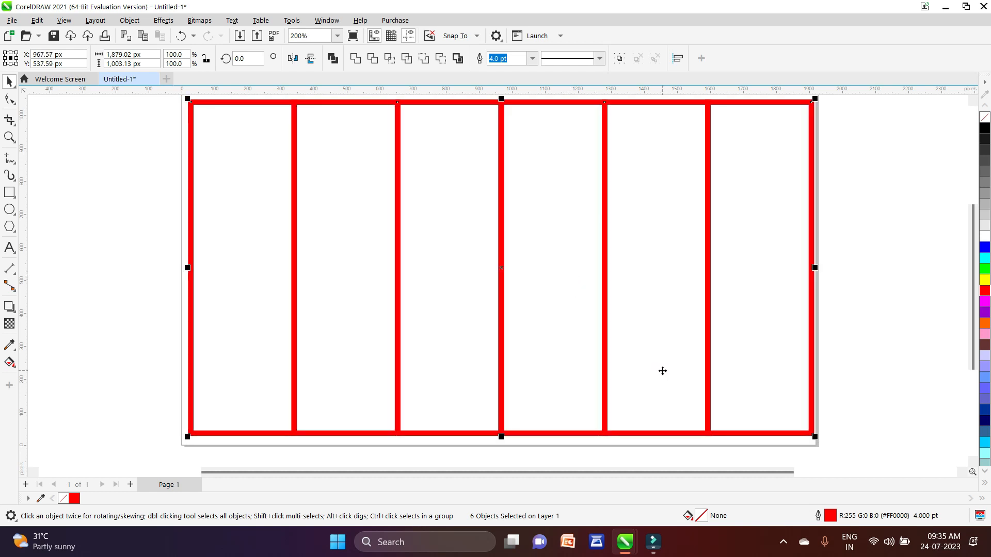
key(Down)
key(Left)
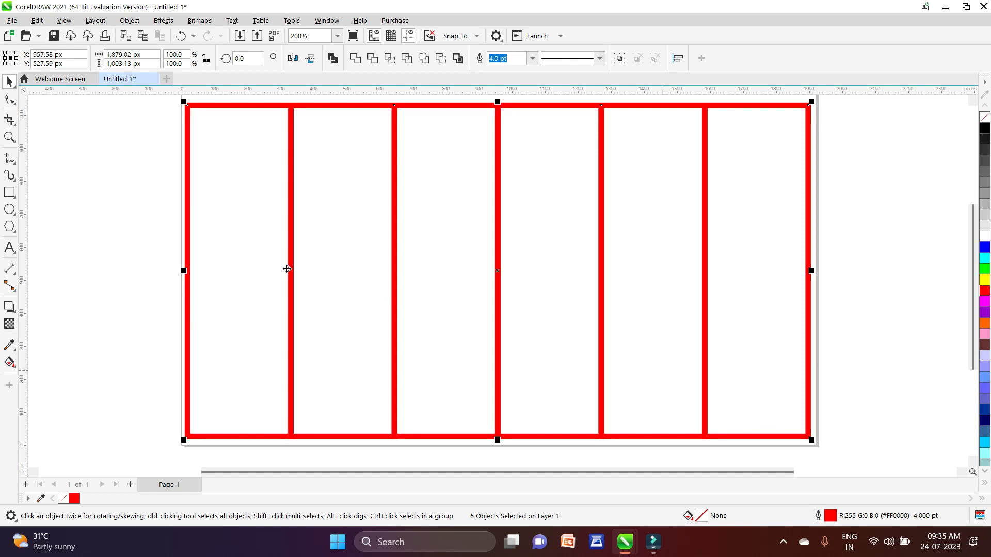
click(88, 248)
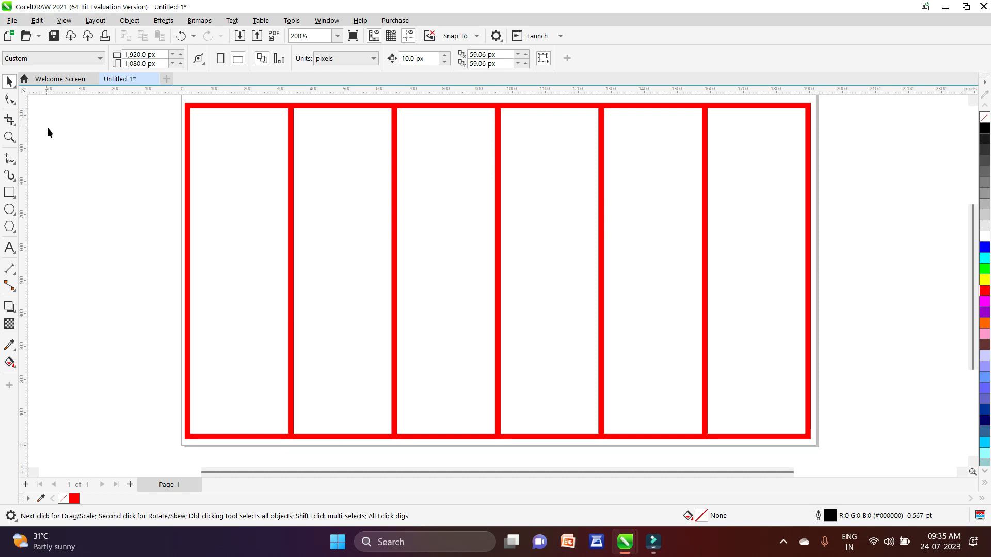
Import six portrait photos from the WALLPAPER folder and place them as small thumbnails in a vertical column beside the page.
key(ctrl+i)
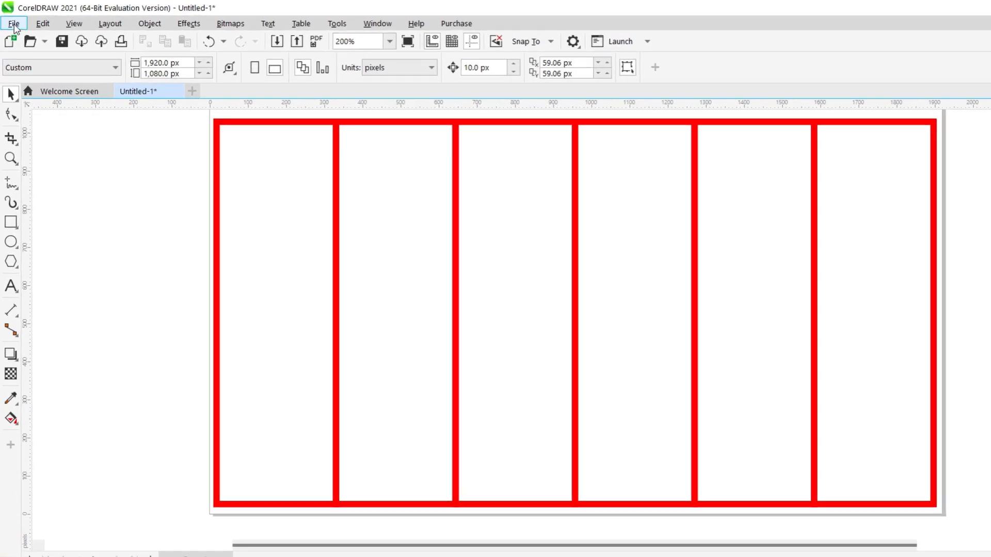
click(11, 21)
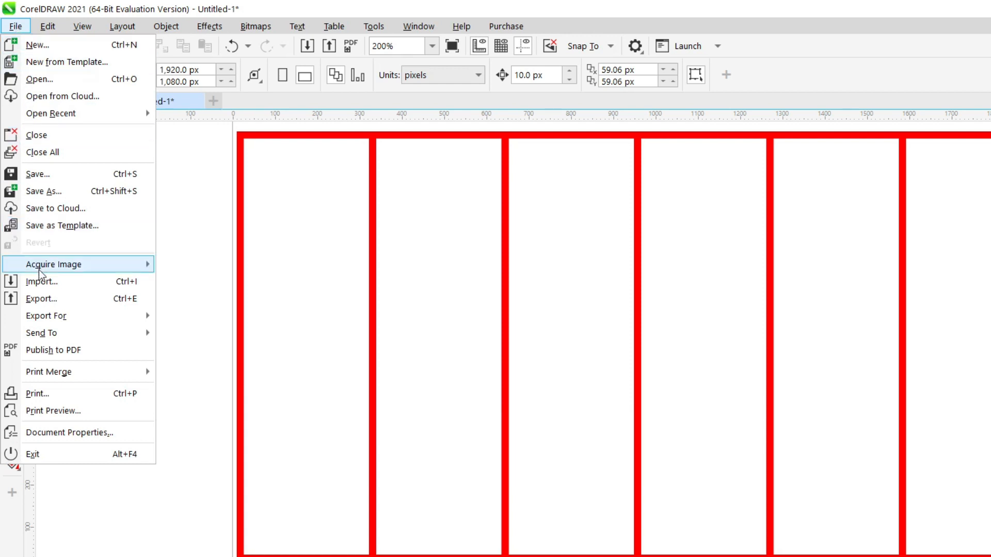
click(44, 282)
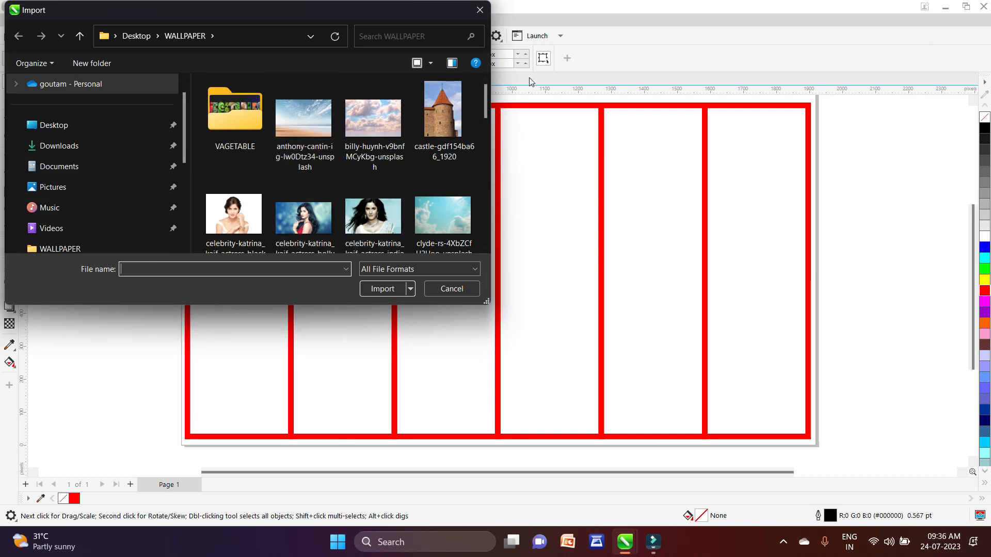
scroll(485, 104, down, 1)
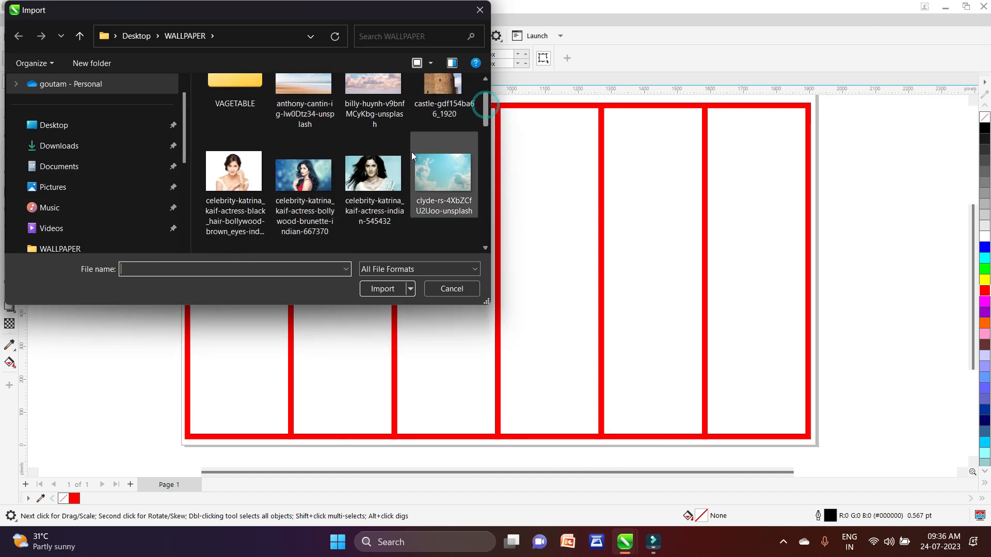
click(308, 181)
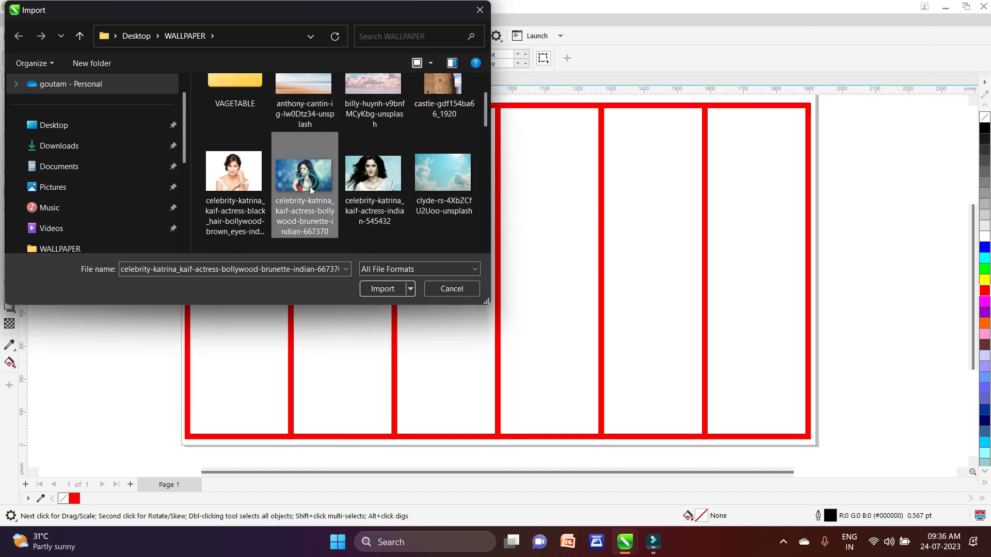
drag(481, 113, 484, 186)
ctrl+click(436, 190)
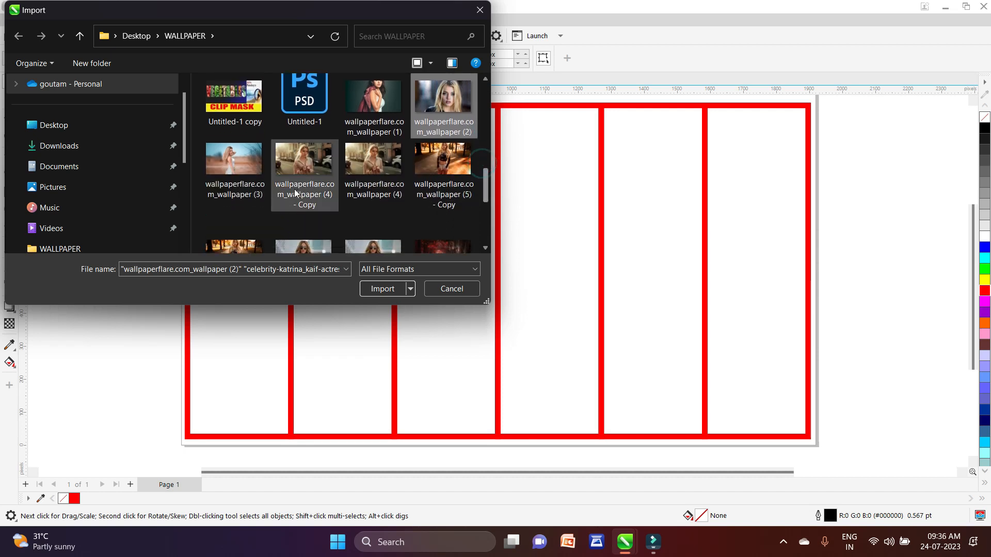
ctrl+click(255, 174)
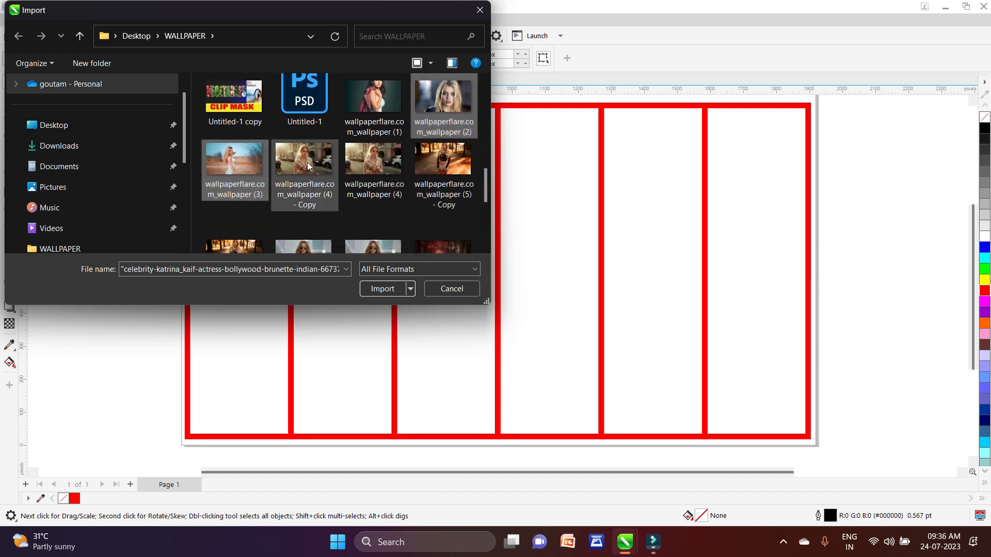
ctrl+click(431, 162)
scroll(487, 189, down, 3)
scroll(487, 190, up, 1)
drag(487, 192, 466, 179)
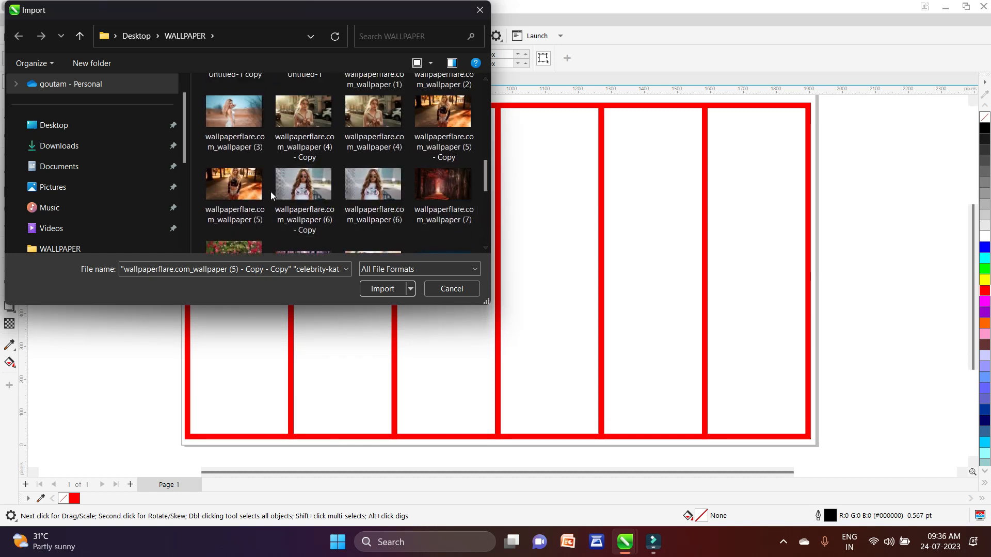
ctrl+click(298, 188)
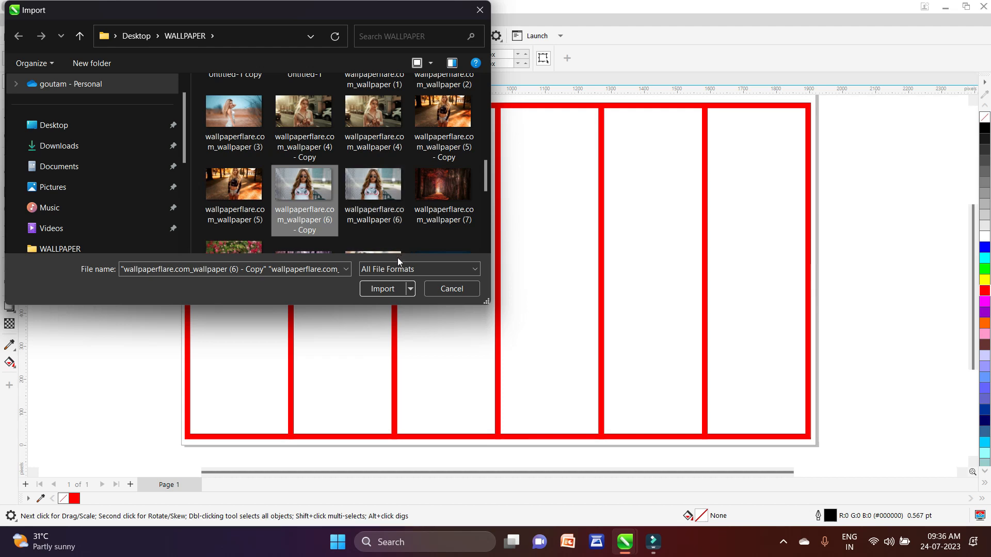
click(384, 288)
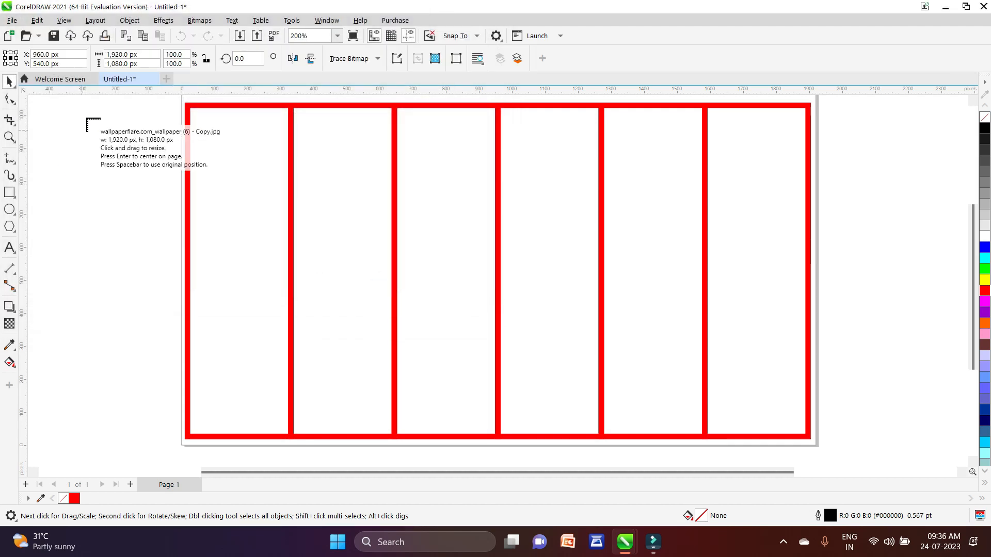
drag(70, 113, 141, 173)
drag(71, 159, 114, 361)
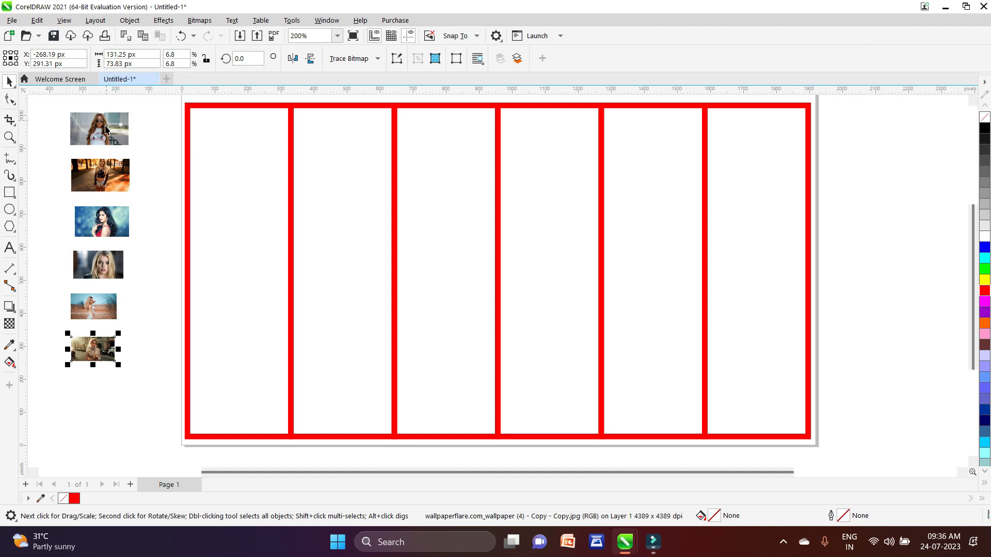
PowerClip the uppermost thumbnail, the woman in sunglasses, inside the first red column frame.
click(105, 129)
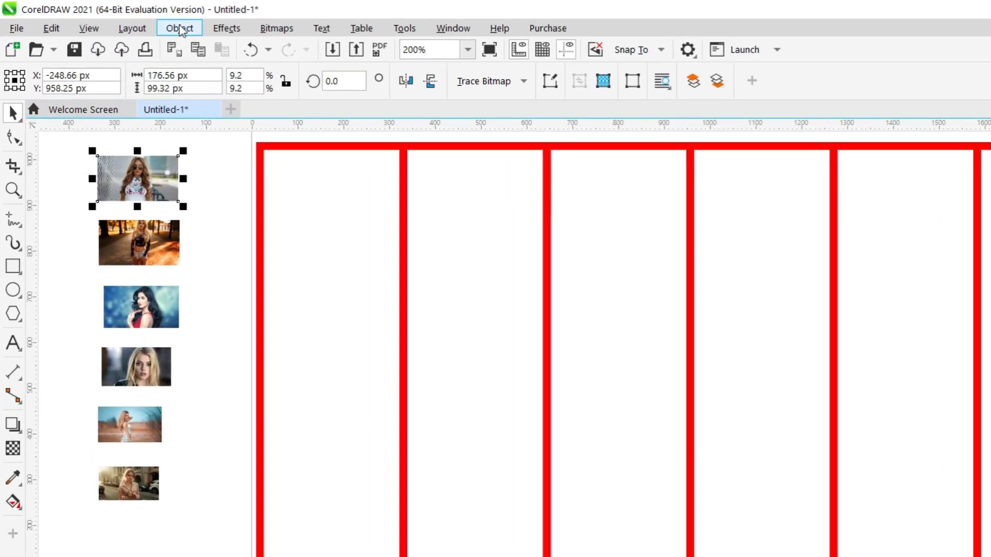
click(130, 20)
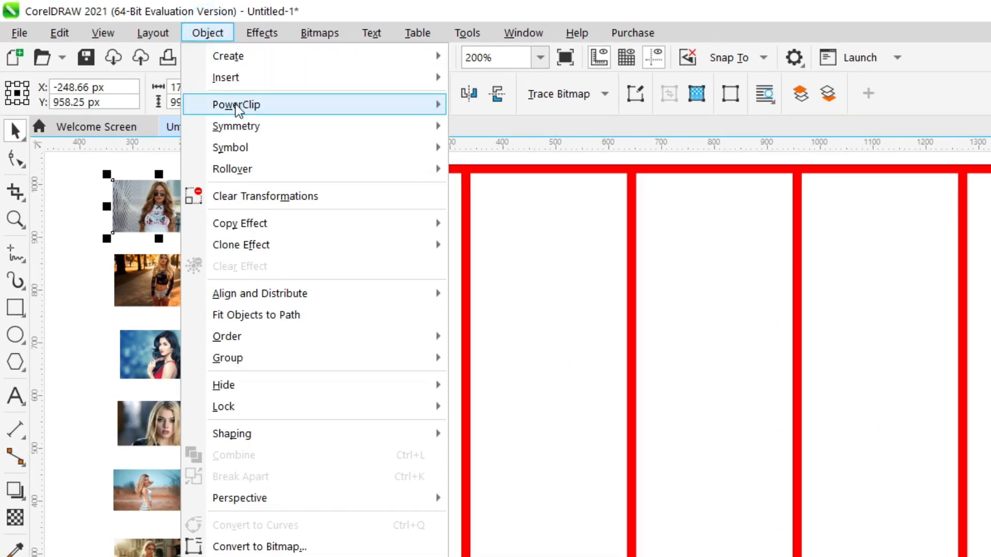
click(259, 106)
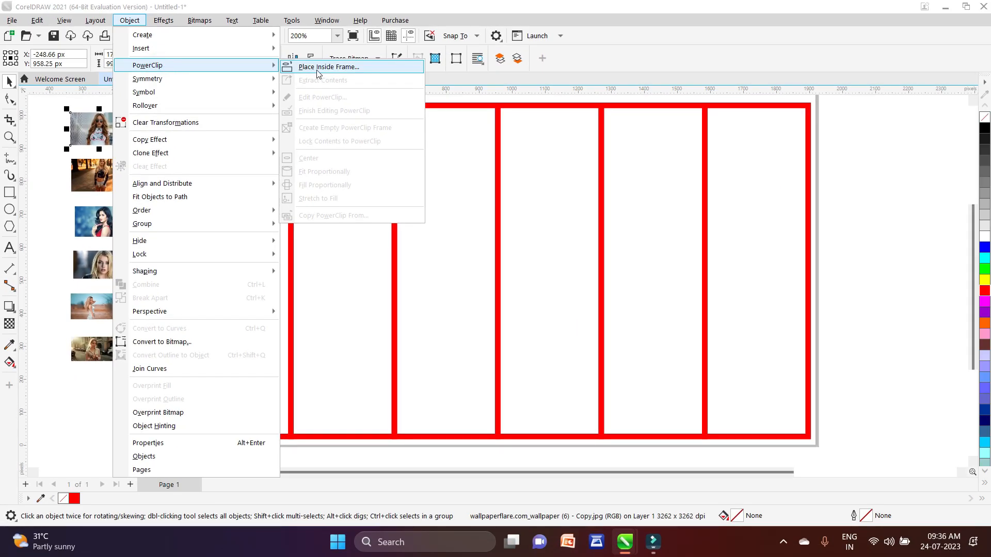
click(317, 69)
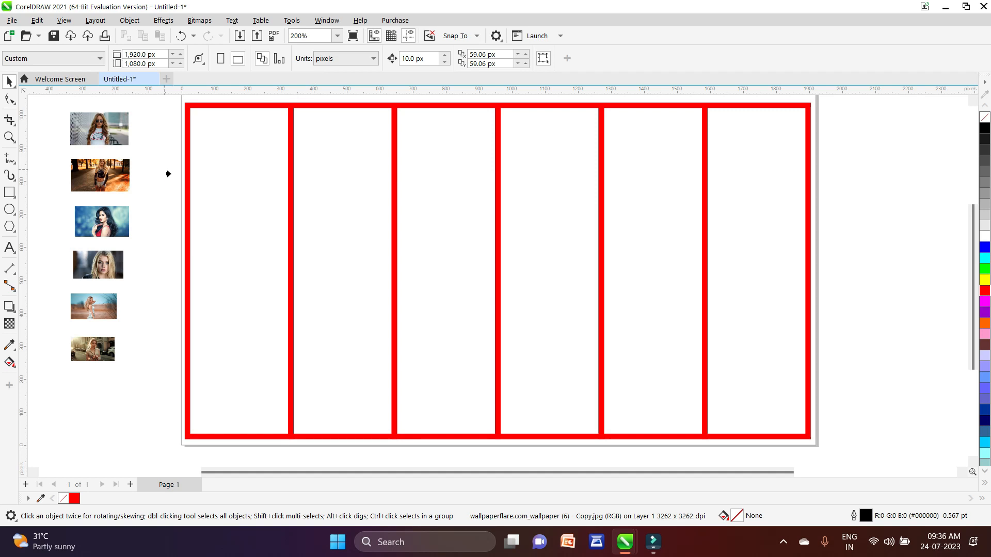
click(230, 234)
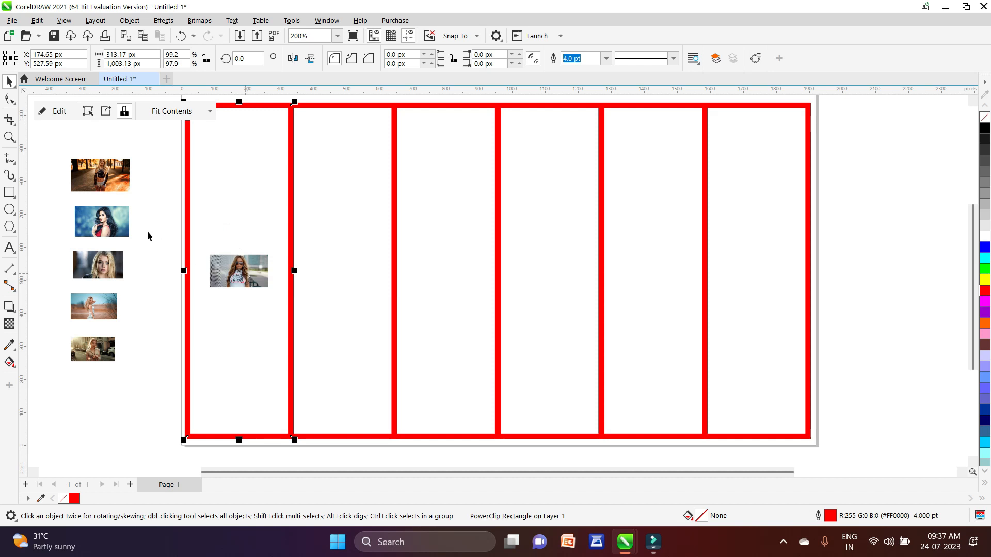
PowerClip the autumn-park photo inside the second column frame and the blue-background portrait inside the third.
click(108, 181)
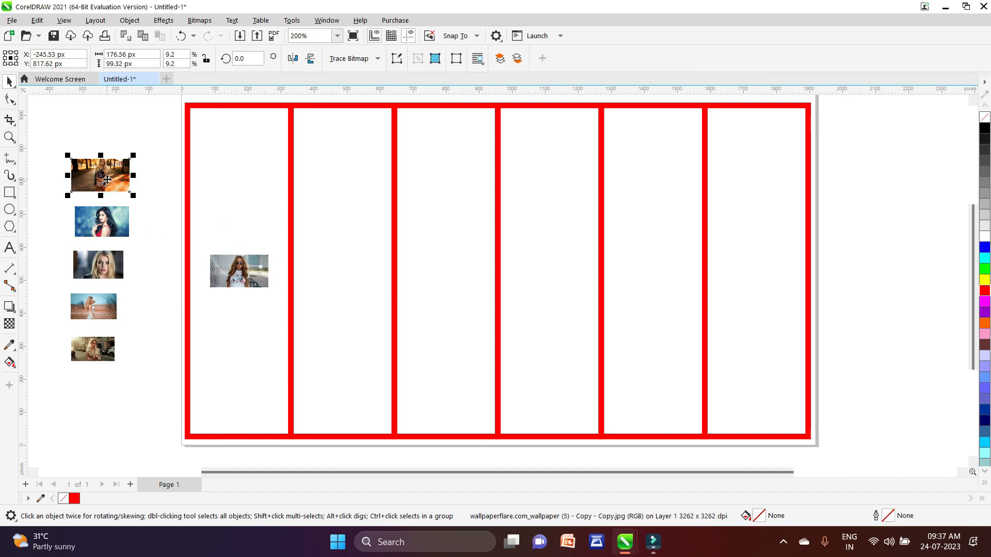
drag(106, 179, 342, 258)
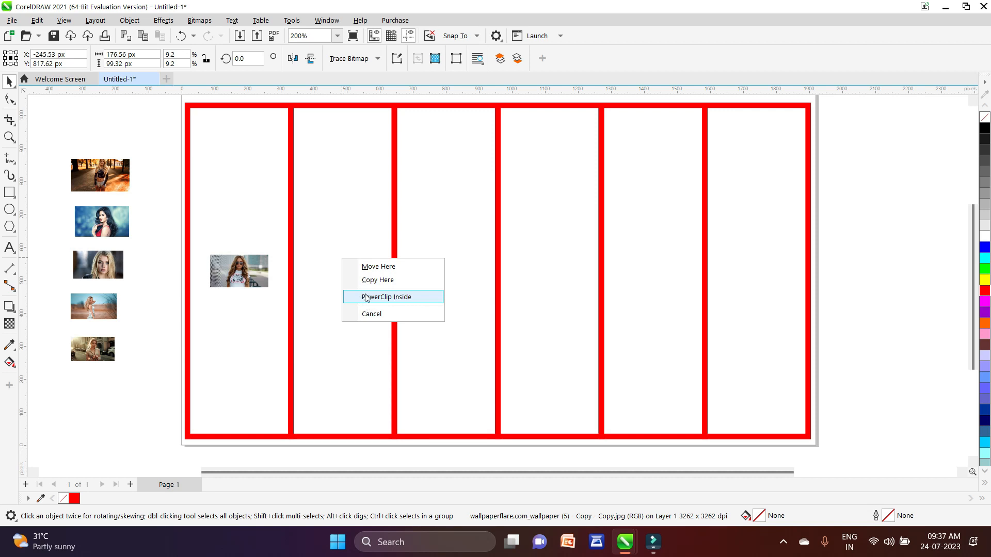
click(381, 298)
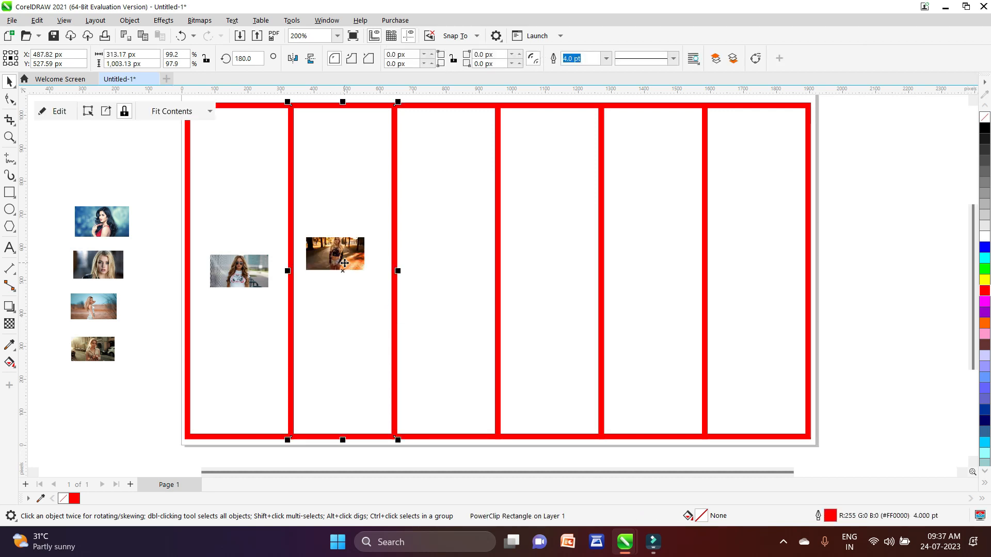
click(105, 228)
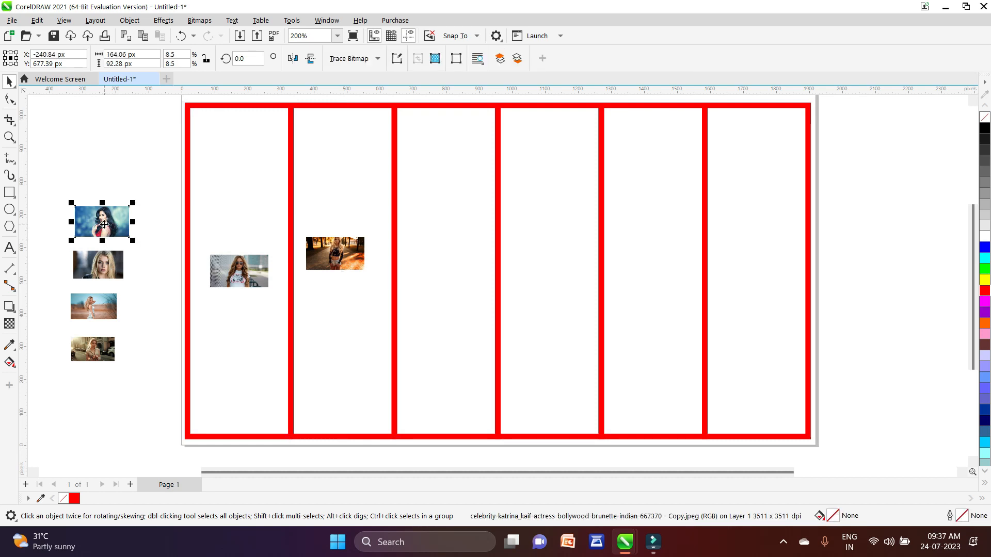
drag(105, 224, 443, 262)
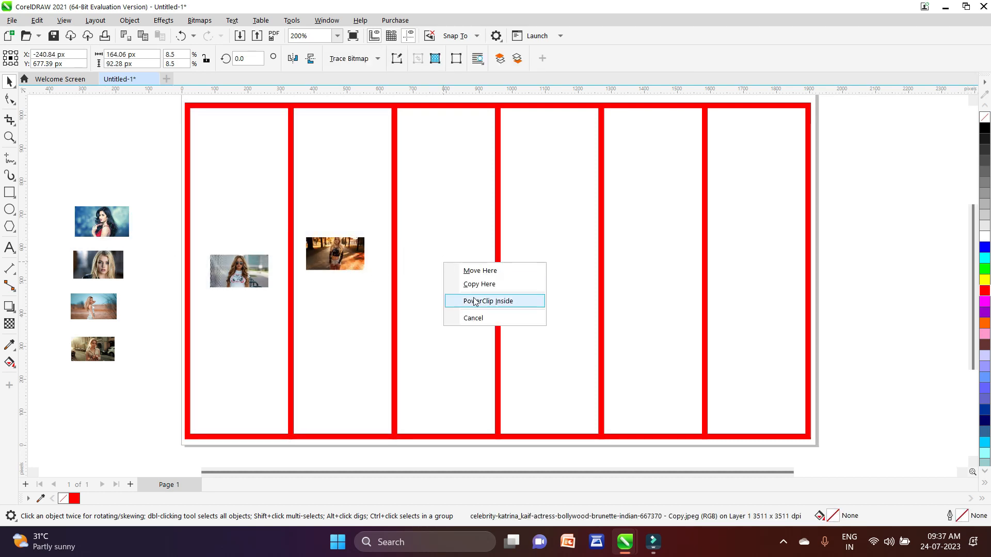
click(509, 298)
PowerClip the remaining three thumbnails, in order, inside the fourth, fifth and sixth column frames.
click(98, 264)
drag(98, 264, 562, 261)
click(589, 302)
click(93, 307)
drag(93, 306, 648, 257)
click(671, 294)
drag(93, 349, 744, 265)
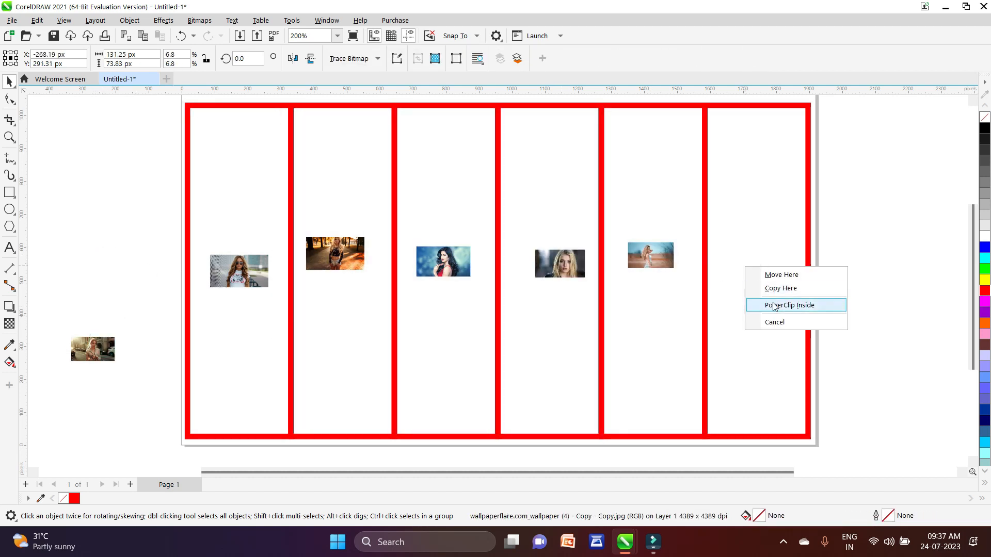
click(771, 303)
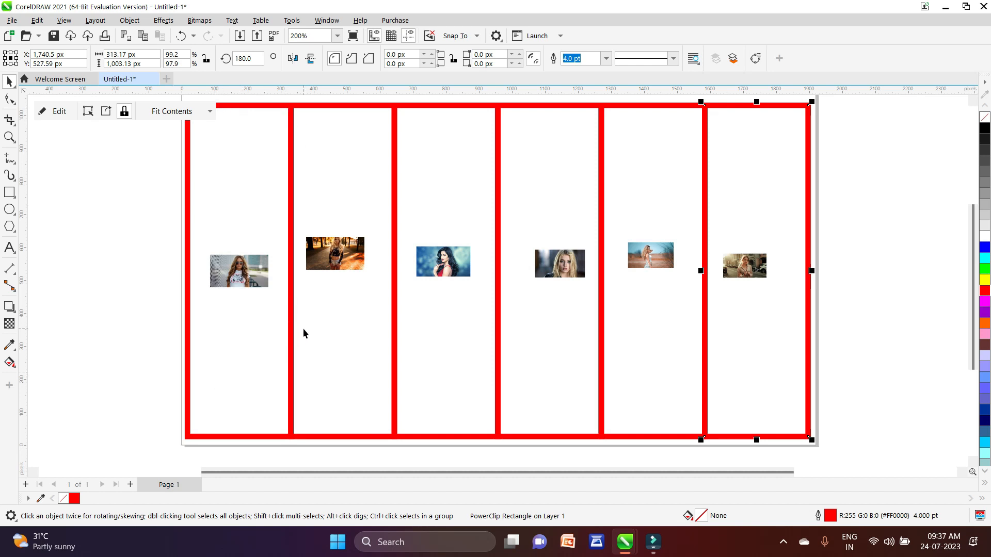
Edit the first frame's PowerClip contents, enlarging the photo to about 1784 by 1004 px and nudging it 10 px right and up.
key(F3)
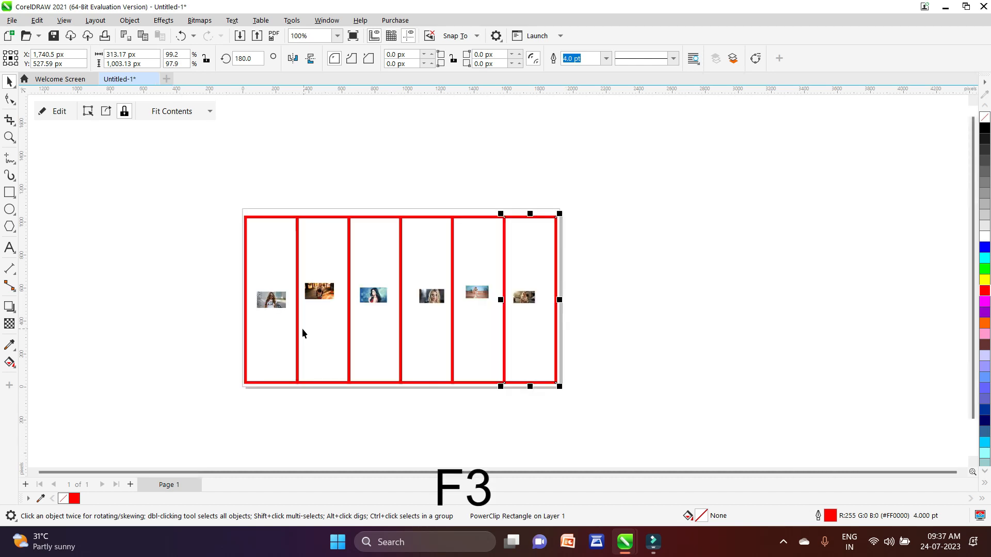
click(197, 354)
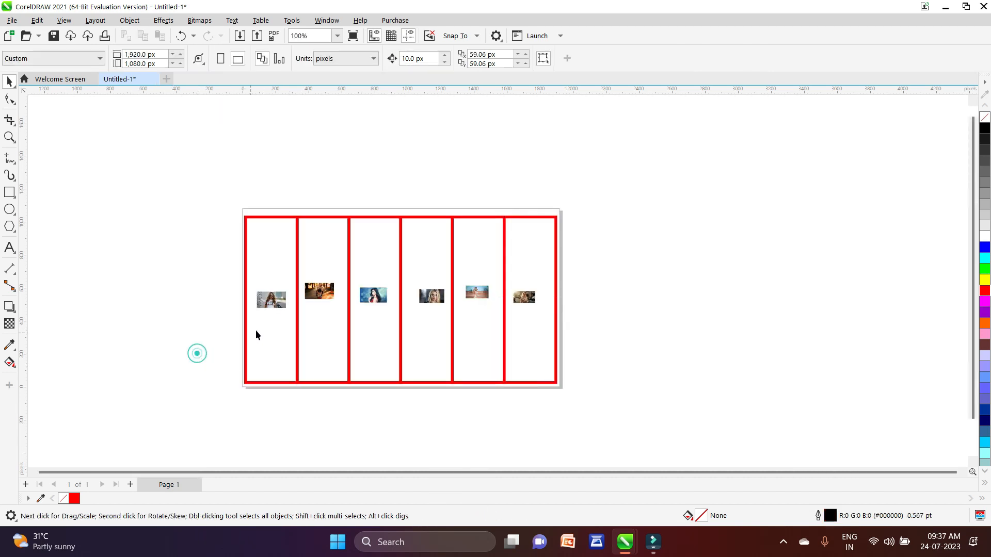
click(276, 265)
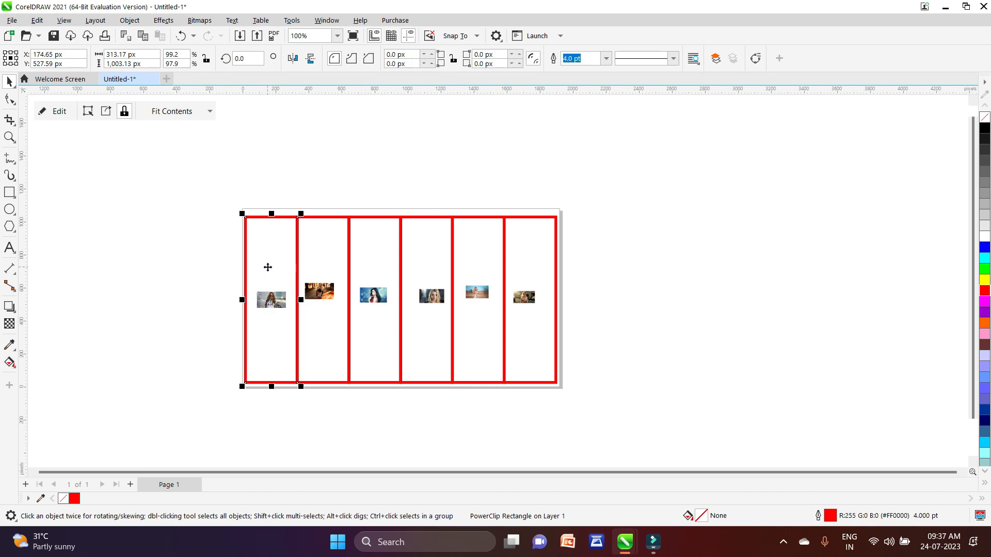
key(ctrl)
ctrl+click(267, 267)
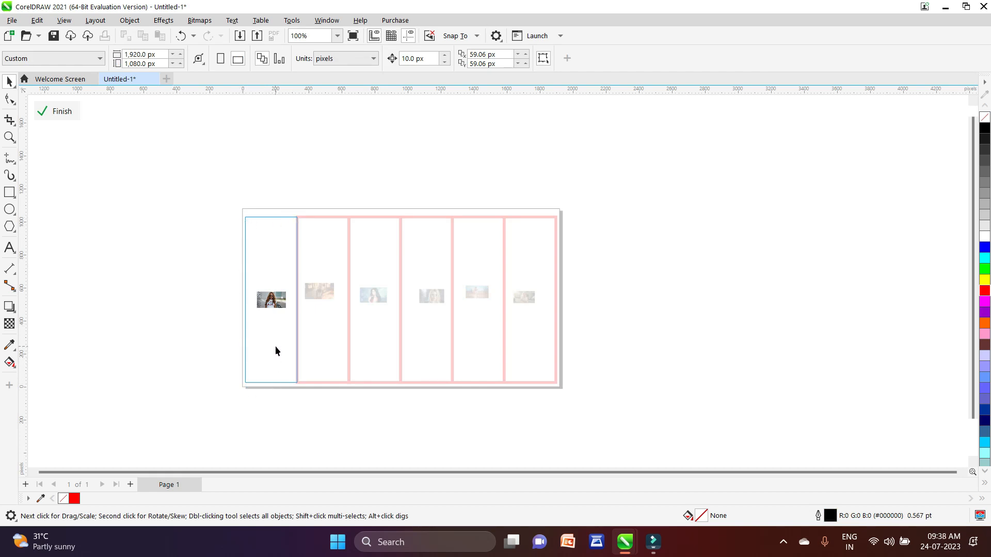
click(271, 305)
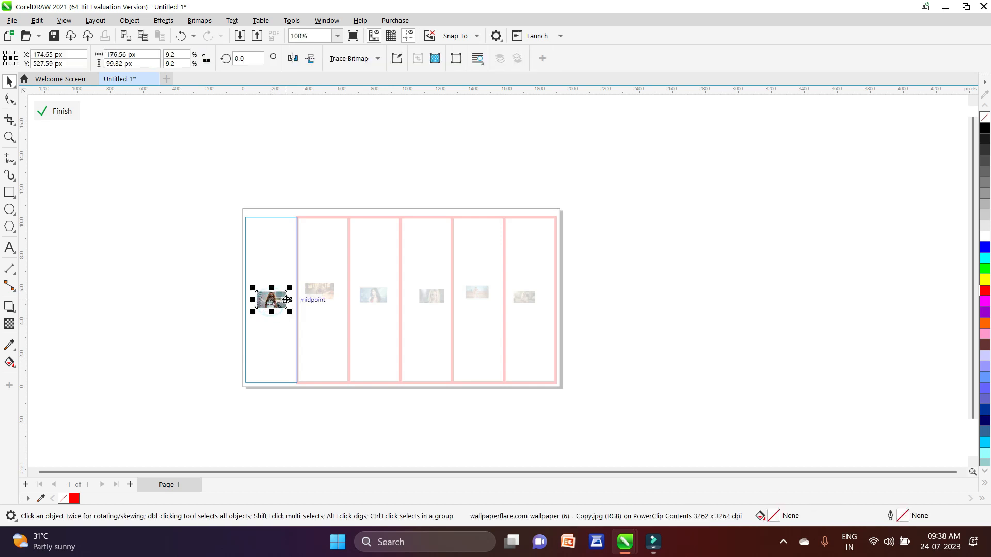
drag(291, 287, 413, 203)
drag(256, 310, 117, 453)
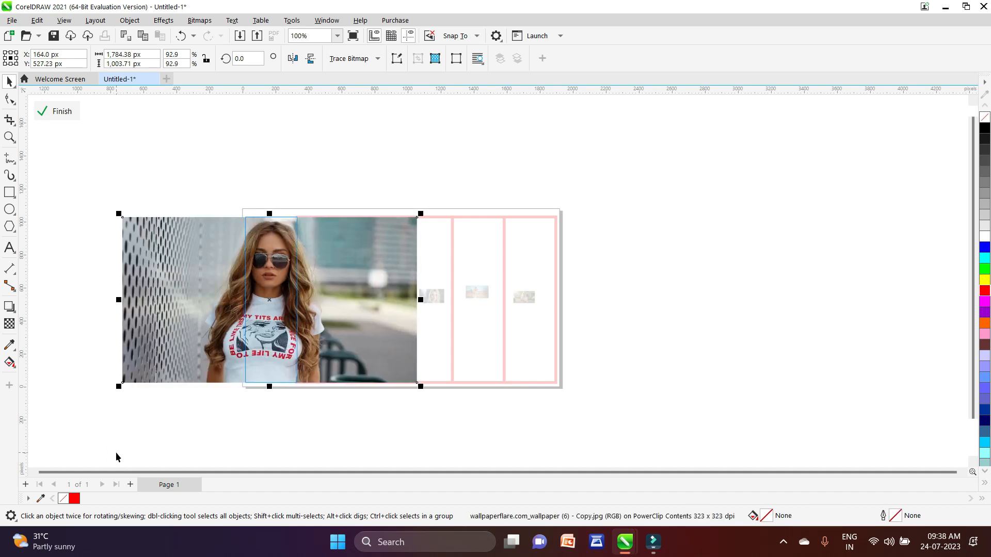
key(Right)
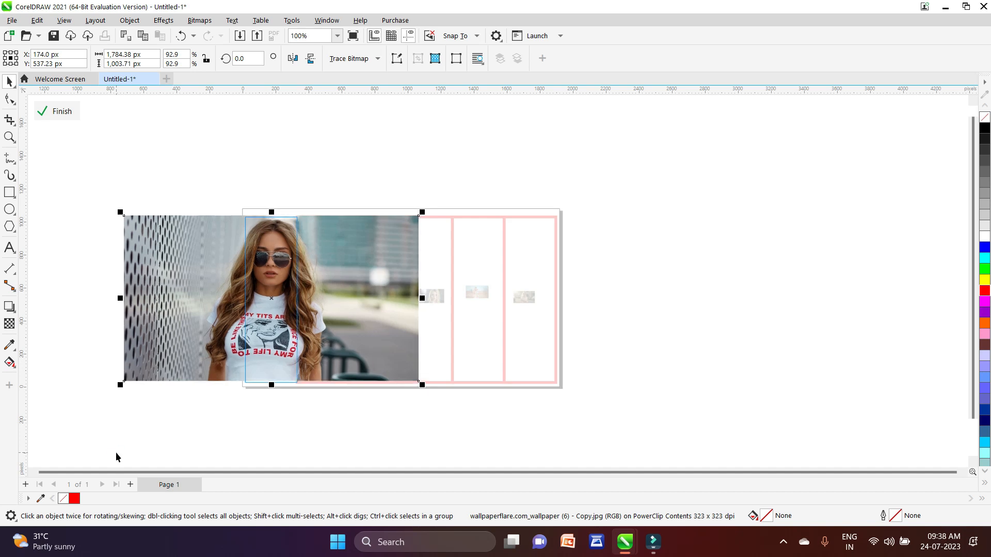
ctrl+click(155, 431)
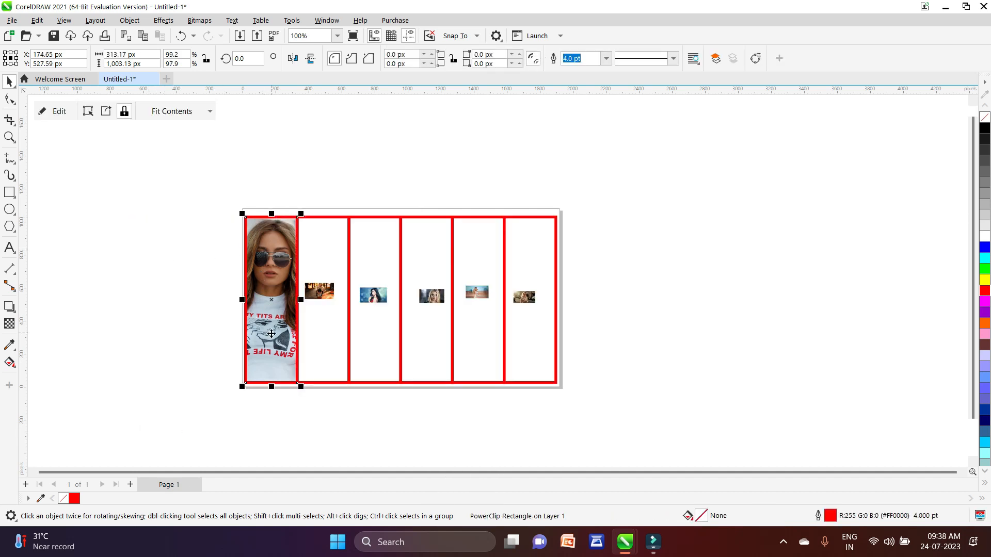
Edit the second frame's PowerClip contents, enlarging the autumn-park photo to about 1775 by 998 px and nudging it 50 px right.
click(328, 330)
double_click(329, 330)
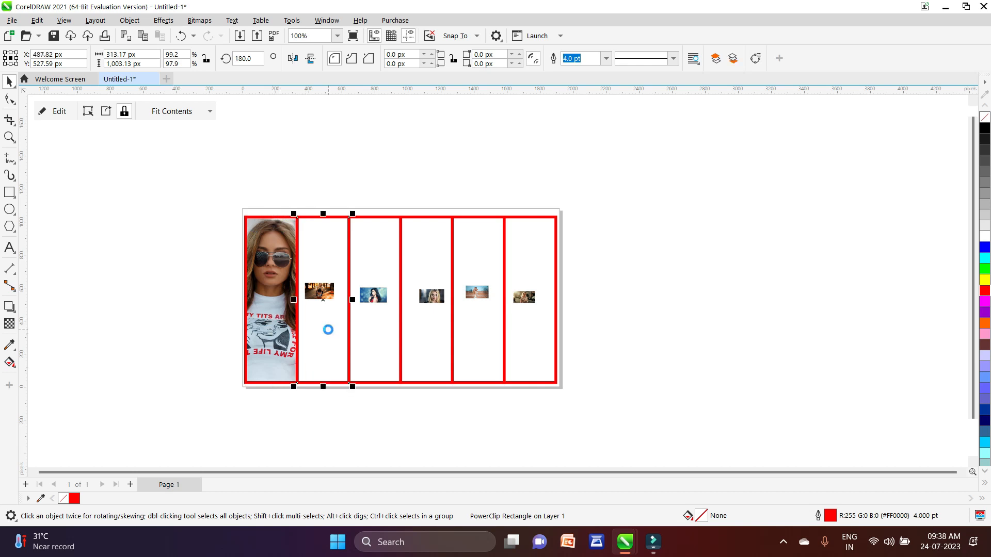
click(320, 294)
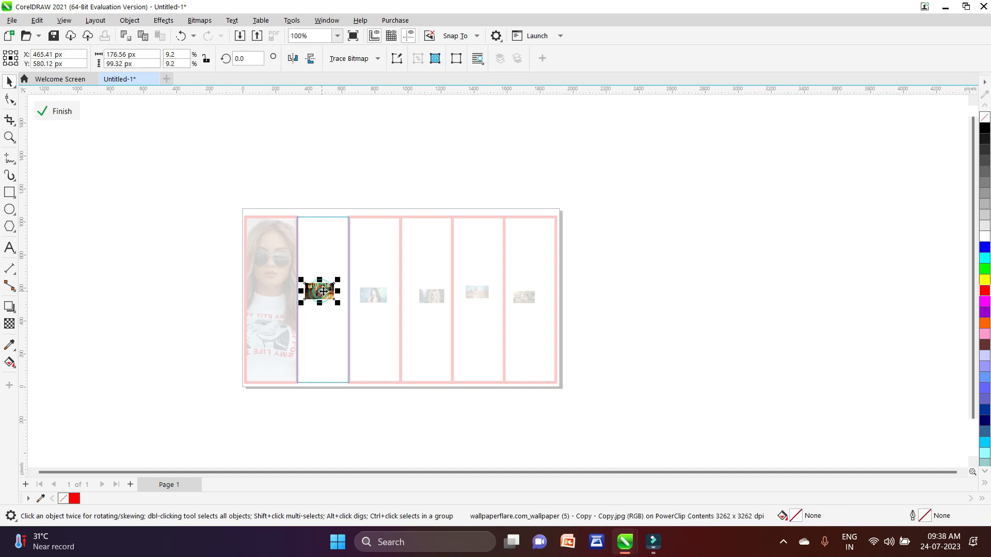
drag(339, 279, 459, 204)
drag(300, 304, 150, 449)
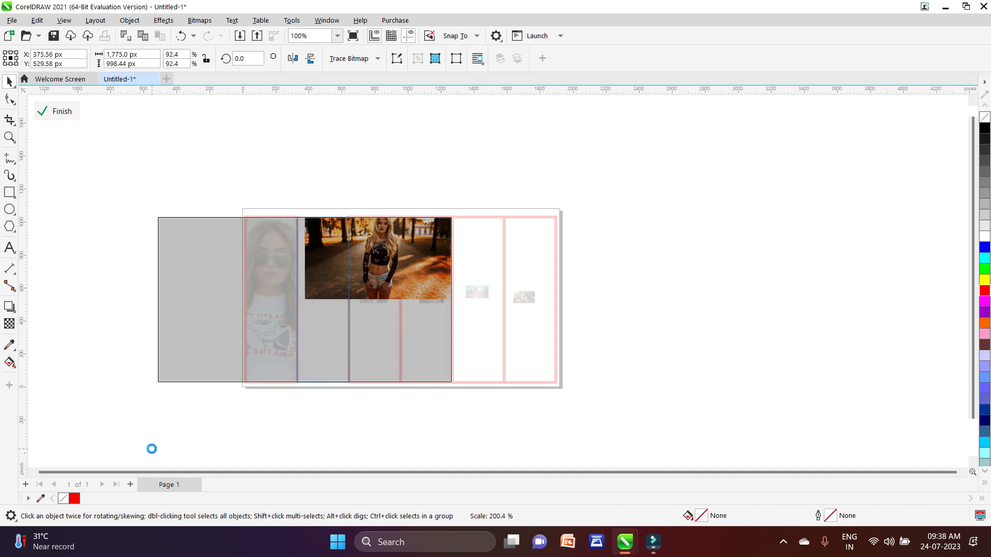
key(Right)
key(Right)
key(Right)
key(Down)
key(Right)
key(Right)
key(Up)
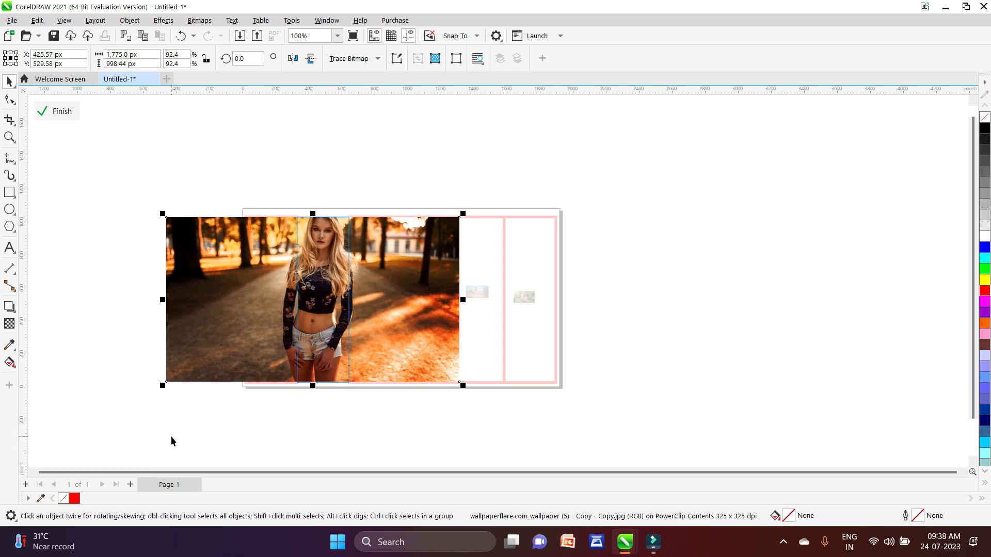
ctrl+click(171, 436)
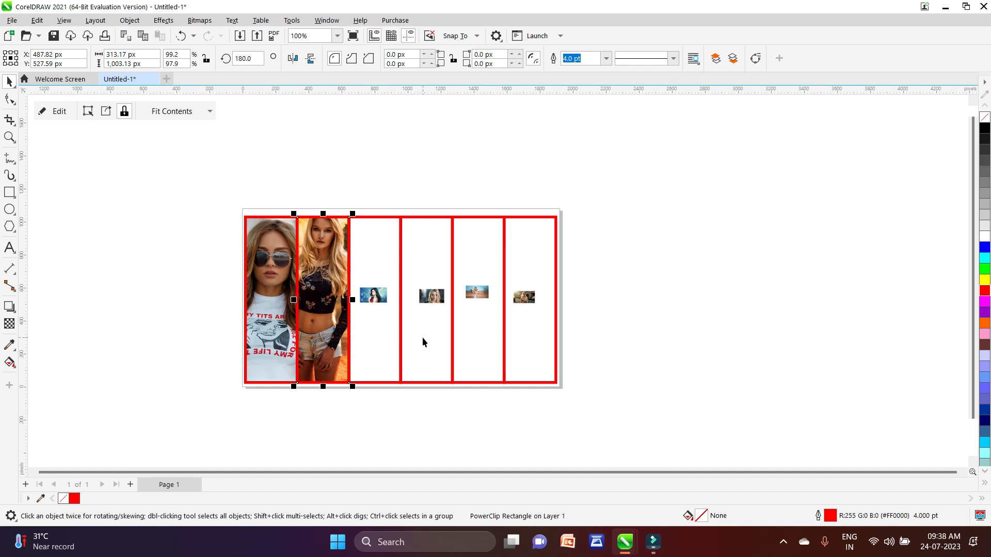
Edit the third frame's PowerClip contents, enlarging the blue-background portrait until it fills the frame's full height.
ctrl+click(376, 344)
drag(387, 288, 514, 216)
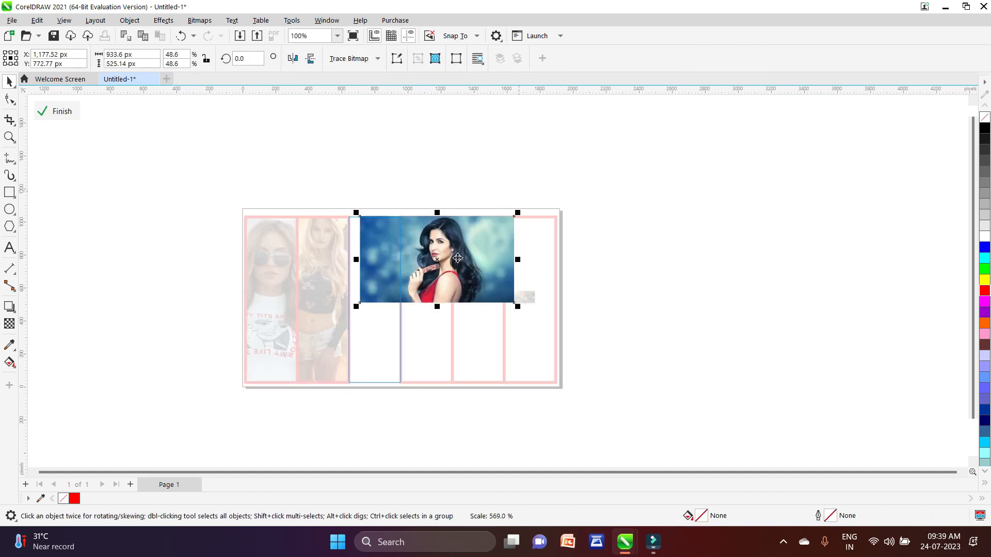
drag(356, 306, 212, 423)
ctrl+click(161, 440)
Edit the fourth frame's PowerClip contents, enlarging the portrait, nudging it left and narrowing it to about 1714 by 1005 px.
ctrl+click(430, 333)
click(431, 302)
drag(447, 286, 574, 164)
drag(415, 307, 353, 427)
key(Left)
key(Left)
key(Left)
key(Left)
key(Left)
key(Left)
key(Left)
key(Left)
key(Left)
key(Left)
key(Left)
key(Left)
key(Left)
key(Left)
key(Left)
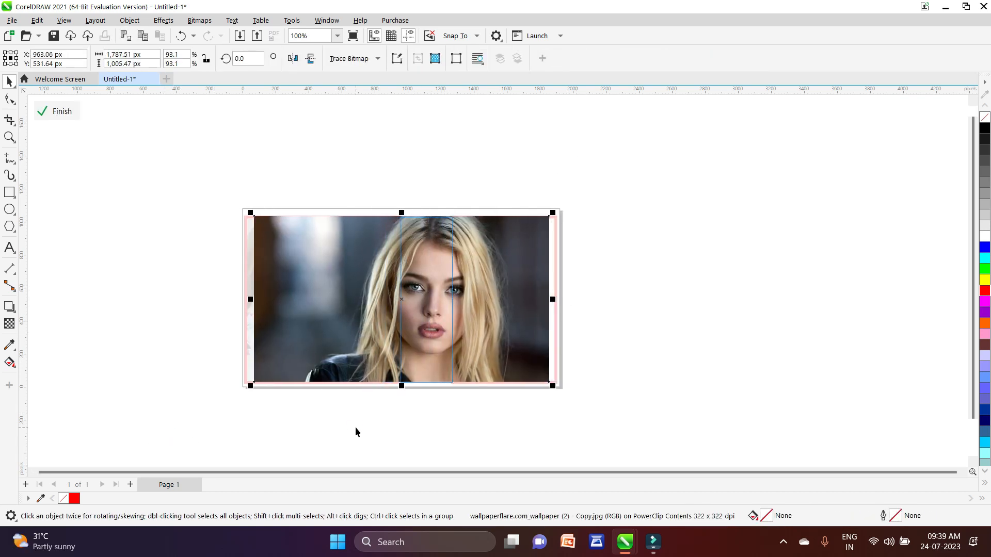
key(Left)
key(Left)
key(Left)
key(Left)
key(Left)
key(Left)
key(Left)
key(Left)
key(Left)
drag(235, 299, 248, 300)
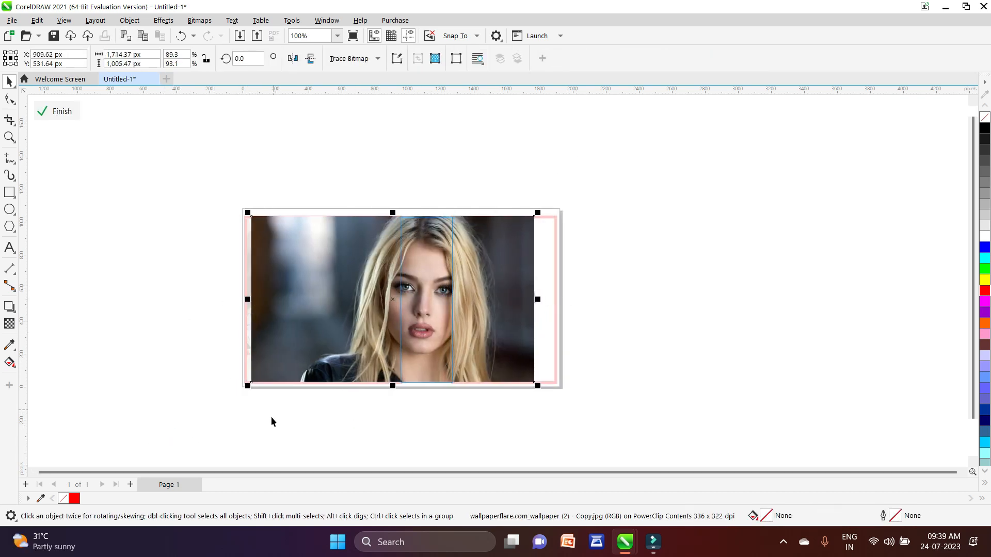
ctrl+click(271, 417)
Edit the fifth frame's PowerClip contents, enlarging the photo to about 1800 by 1013 px and nudging it right to centre the woman.
click(480, 302)
ctrl+click(475, 340)
drag(491, 282, 616, 188)
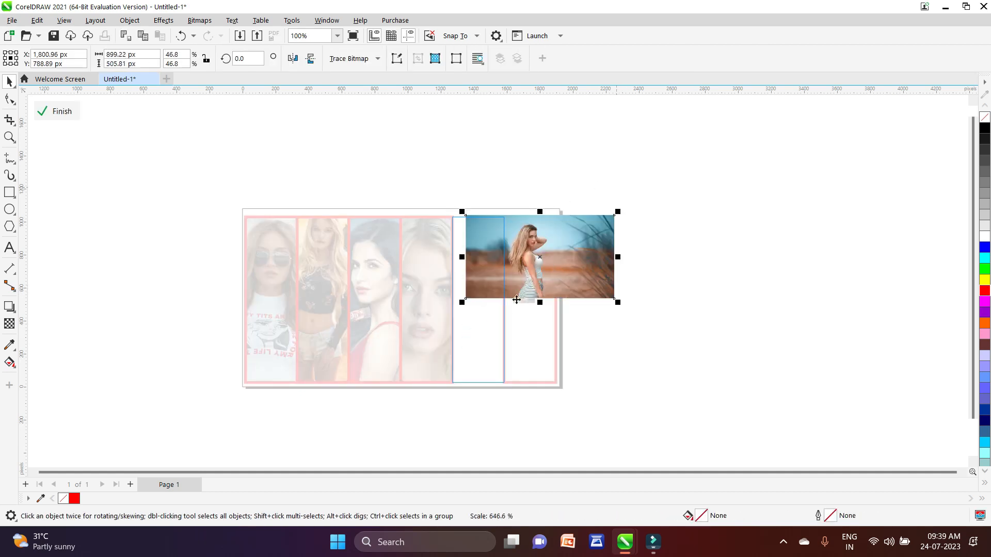
drag(461, 302, 314, 422)
key(Right)
key(Right)
key(Right)
key(Right)
key(Right)
key(Right)
key(Right)
key(Right)
key(Right)
key(Right)
key(Right)
key(Right)
key(Right)
key(Right)
key(Right)
key(Right)
key(Right)
key(Right)
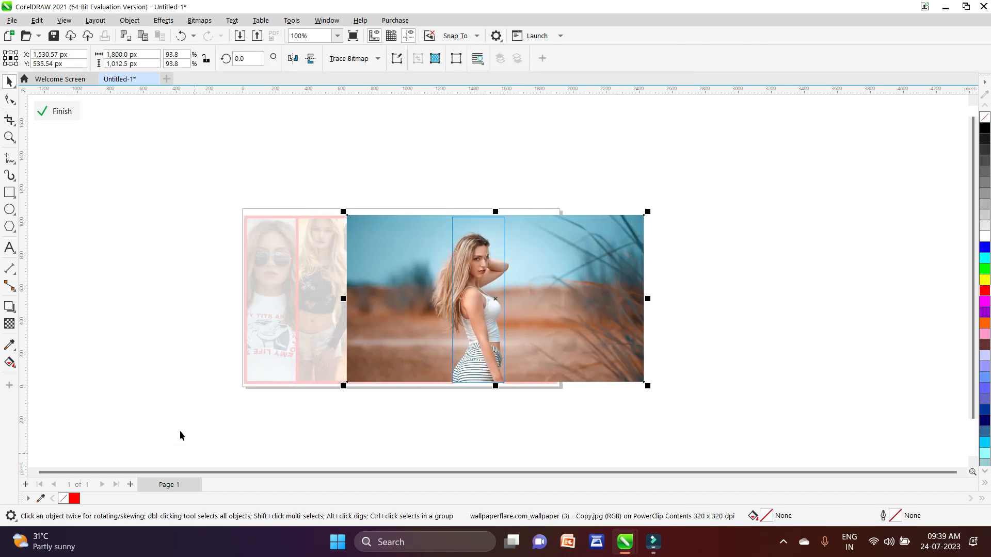
ctrl+click(207, 458)
Edit the sixth frame's PowerClip contents, enlarging the photo to fill the frame's height and nudging it right.
click(535, 345)
ctrl+click(535, 345)
drag(543, 283, 668, 214)
drag(513, 303, 370, 438)
key(Right)
key(Right)
key(Right)
key(Right)
ctrl+click(392, 434)
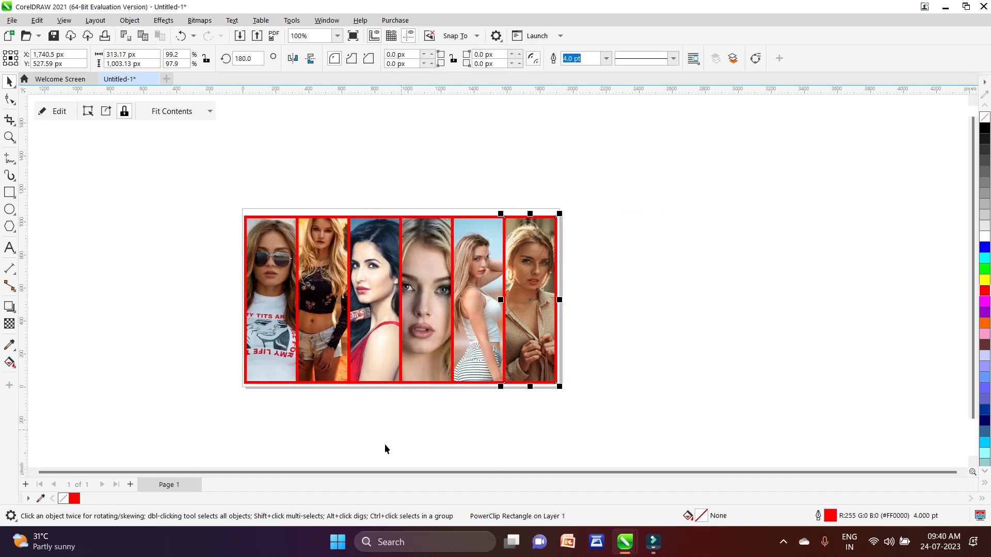
click(386, 425)
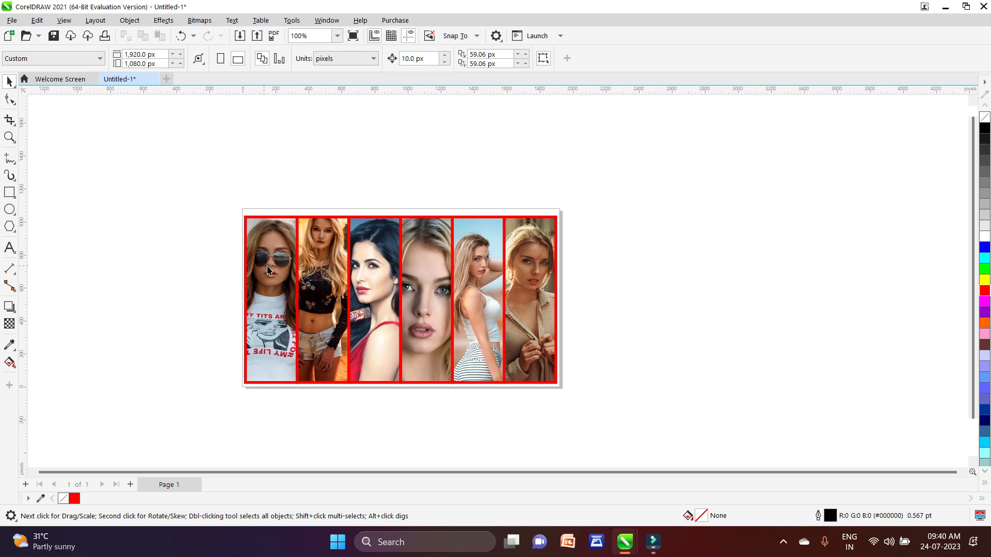
Convert the first photo frame to a 300 dpi RGB Color (24-bit) bitmap with anti-aliasing and a transparent background.
click(280, 308)
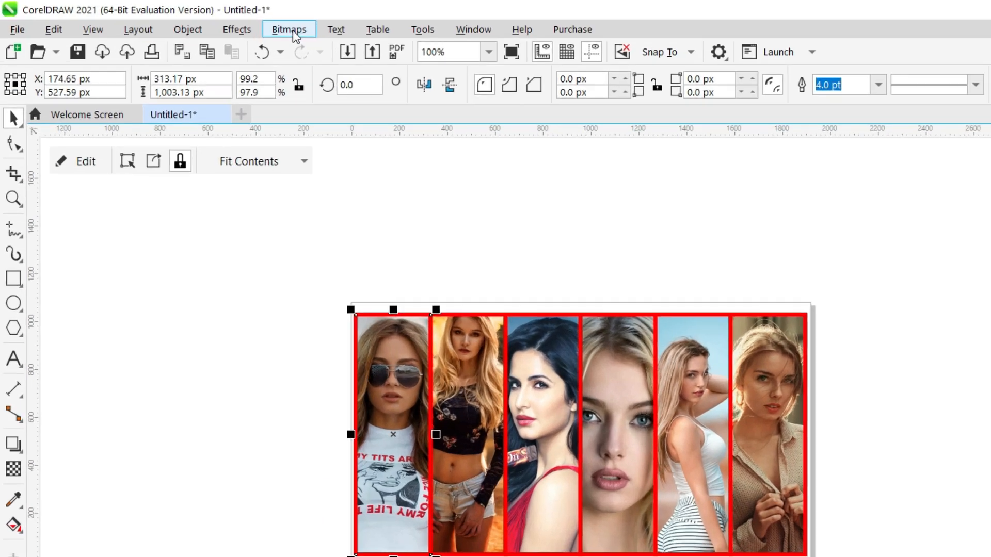
click(199, 20)
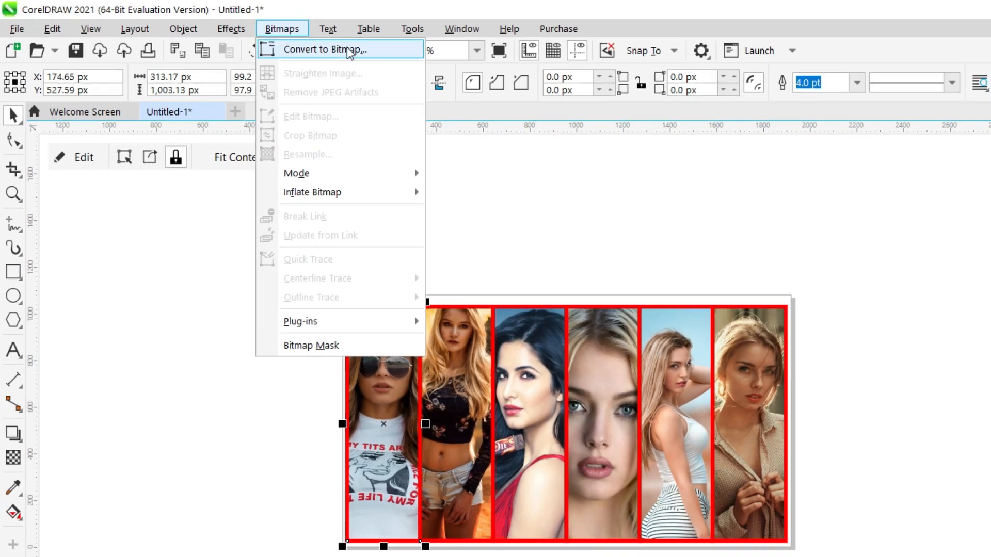
click(438, 68)
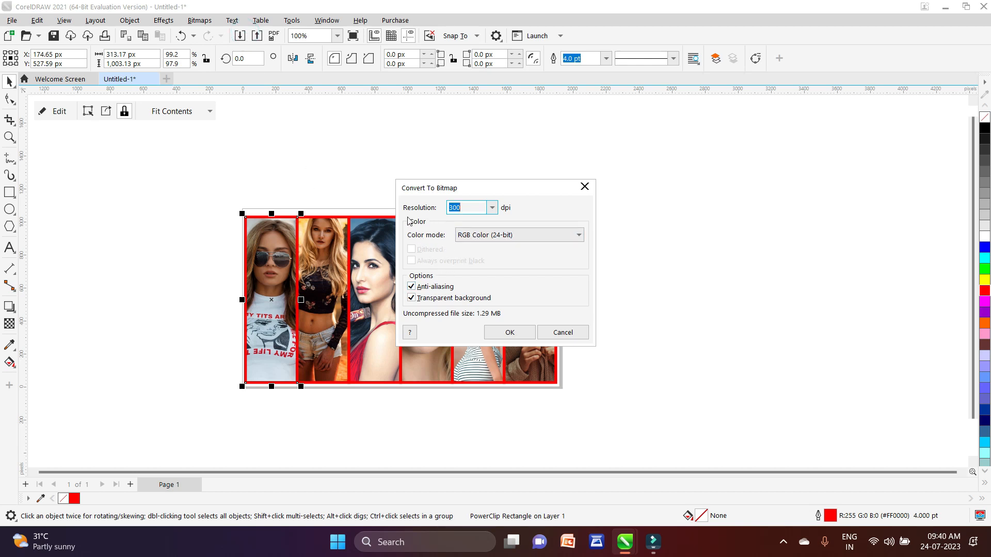
click(507, 331)
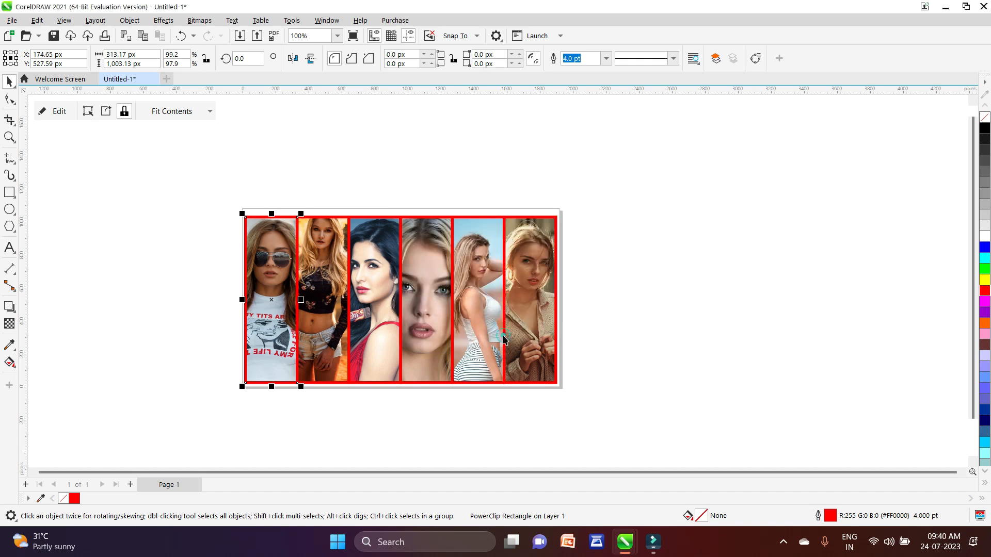
Convert the second and third photo frames to separate 300 dpi RGB bitmaps with a transparent background.
click(317, 291)
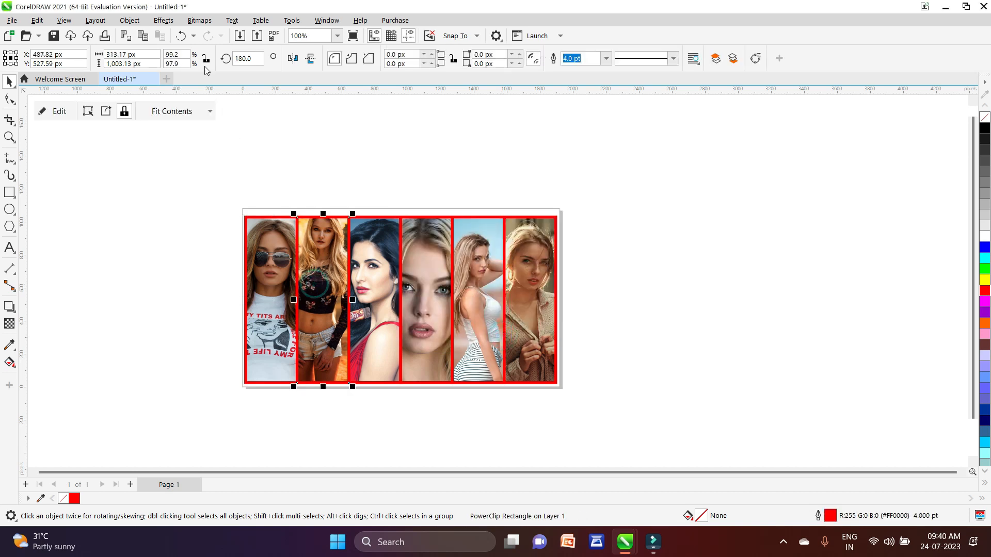
click(201, 22)
click(245, 34)
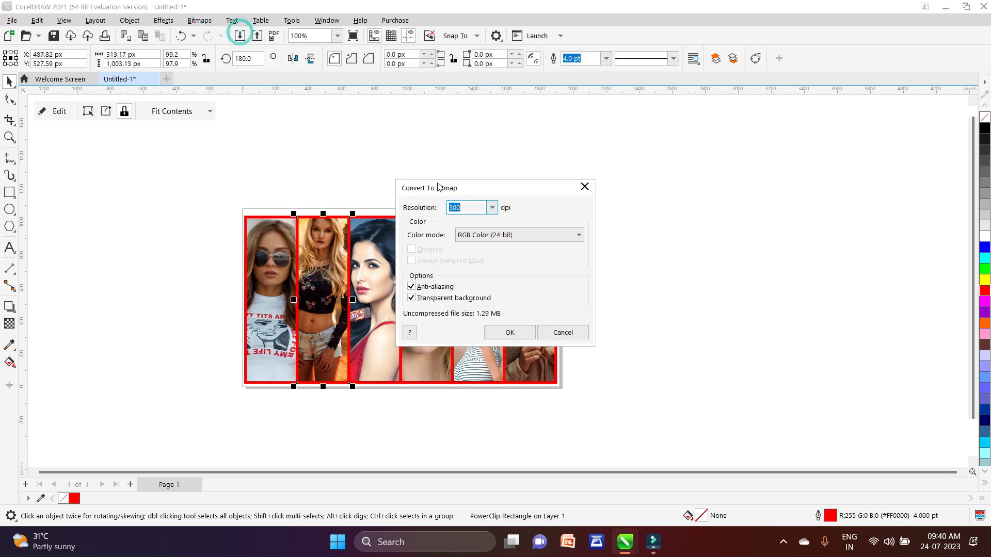
click(509, 332)
click(382, 321)
click(200, 22)
click(245, 34)
click(508, 332)
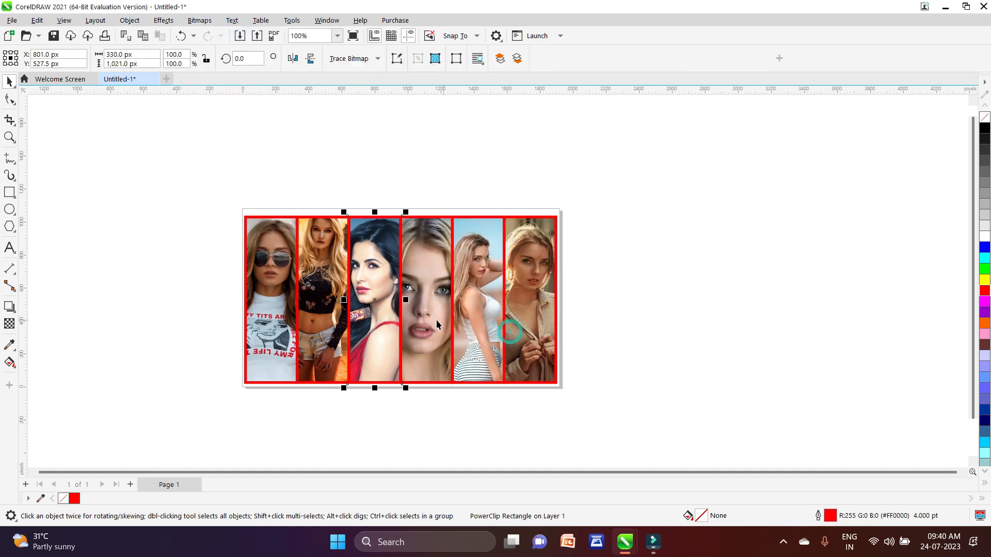
Convert the fourth, fifth and sixth photo frames to separate bitmaps using the same conversion settings.
click(435, 320)
click(200, 21)
click(245, 34)
click(508, 332)
click(480, 309)
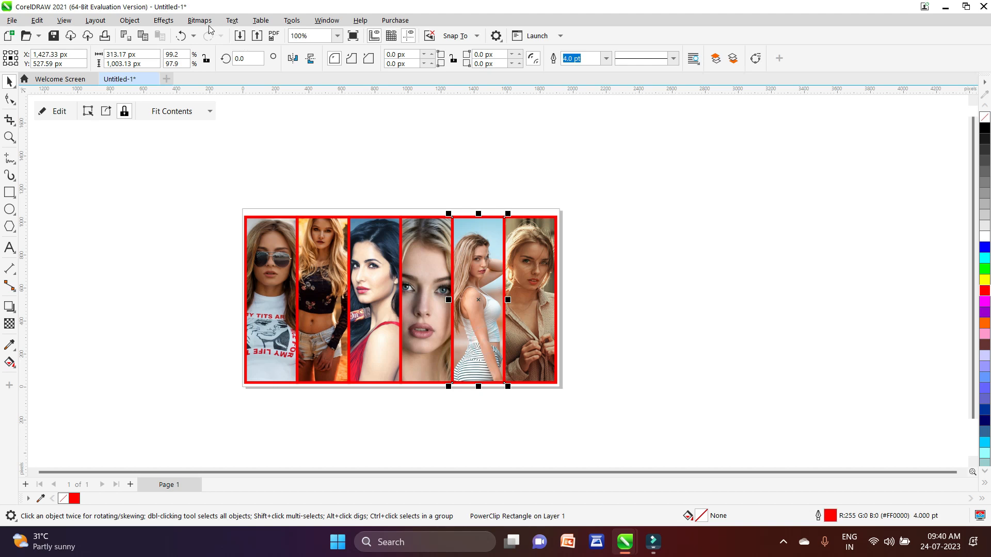
click(509, 332)
click(527, 315)
click(200, 21)
click(237, 35)
click(504, 333)
click(639, 317)
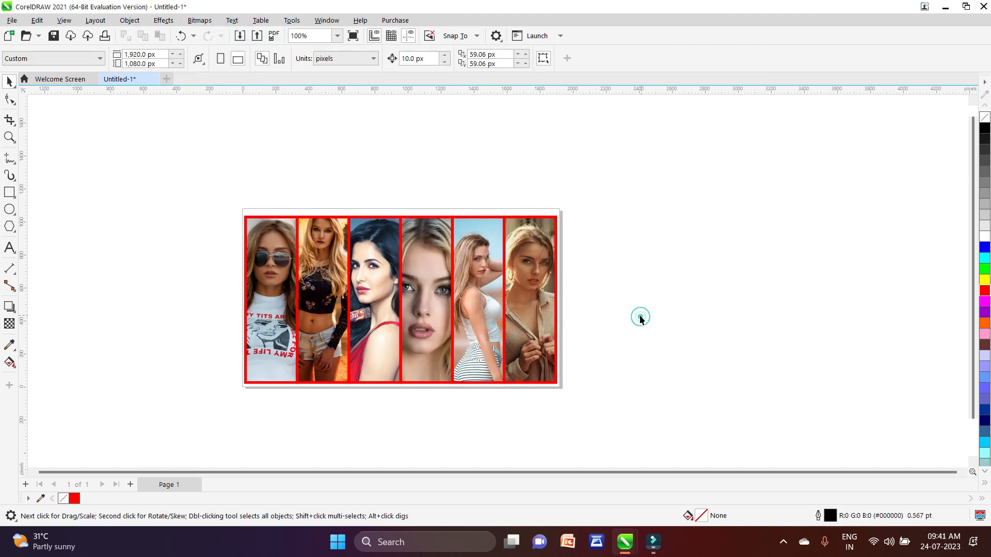
Apply one downward linear fountain transparency to all six bitmaps together, fading from below mid-height to beyond their lower edge.
drag(210, 178, 596, 420)
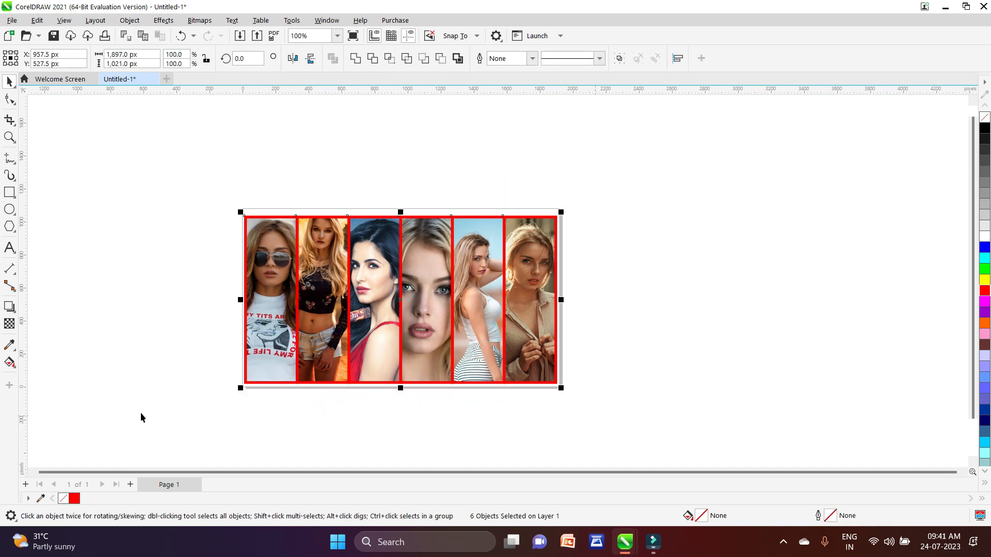
click(10, 324)
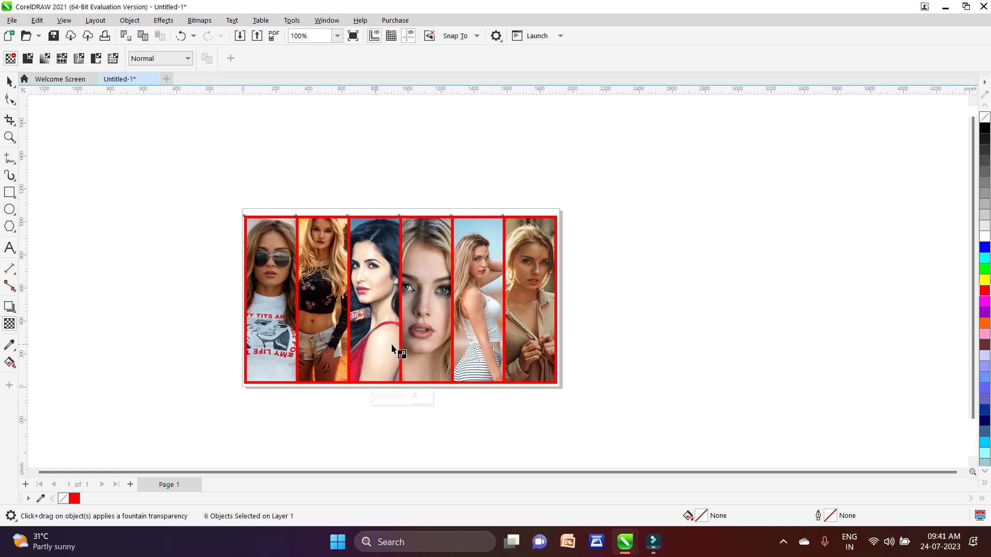
drag(406, 319, 401, 408)
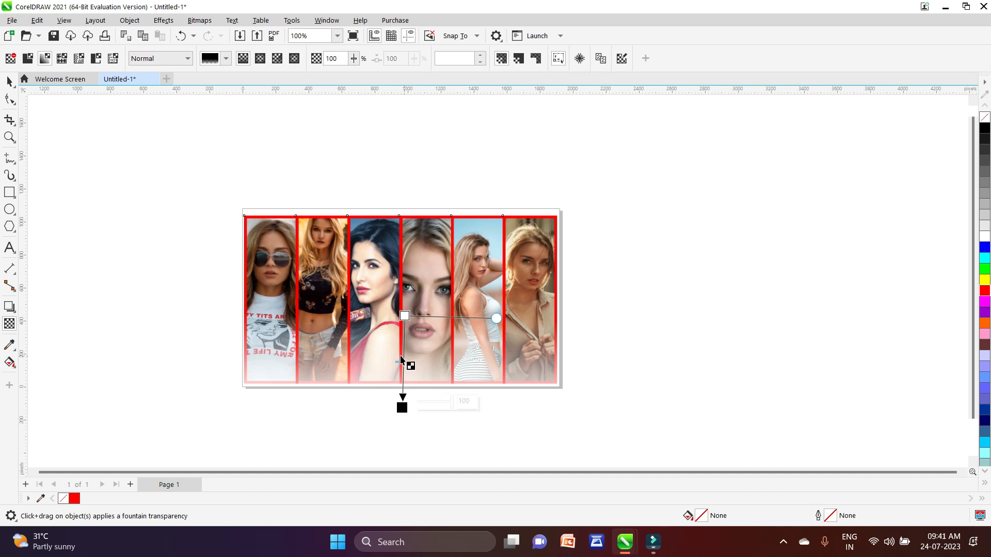
Shorten the fountain transparency by moving its midpoint and end up so the photos fade out completely just above their lower edge.
drag(401, 362, 402, 346)
mouse_move(401, 408)
mouse_down()
mouse_move(400, 433)
mouse_move(403, 390)
mouse_up()
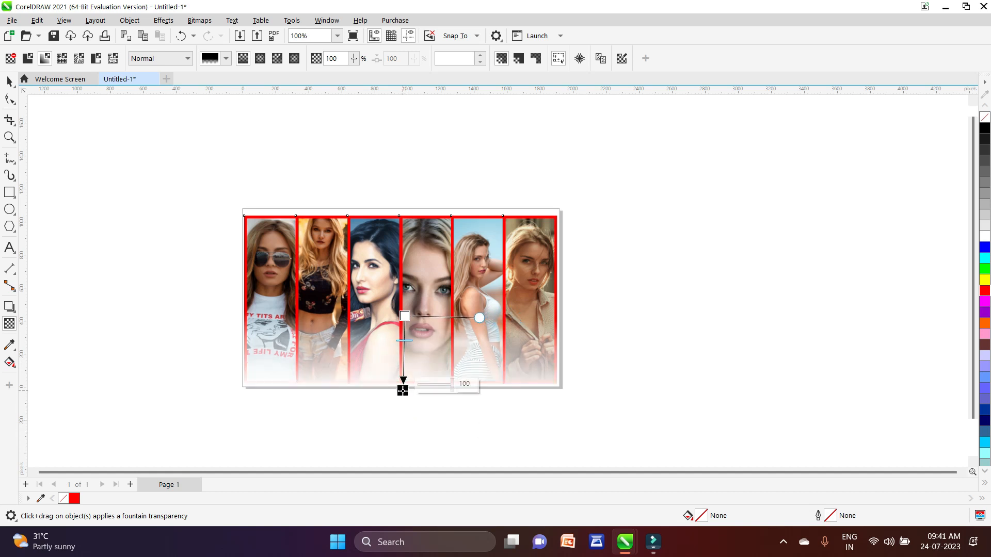
drag(402, 391, 402, 375)
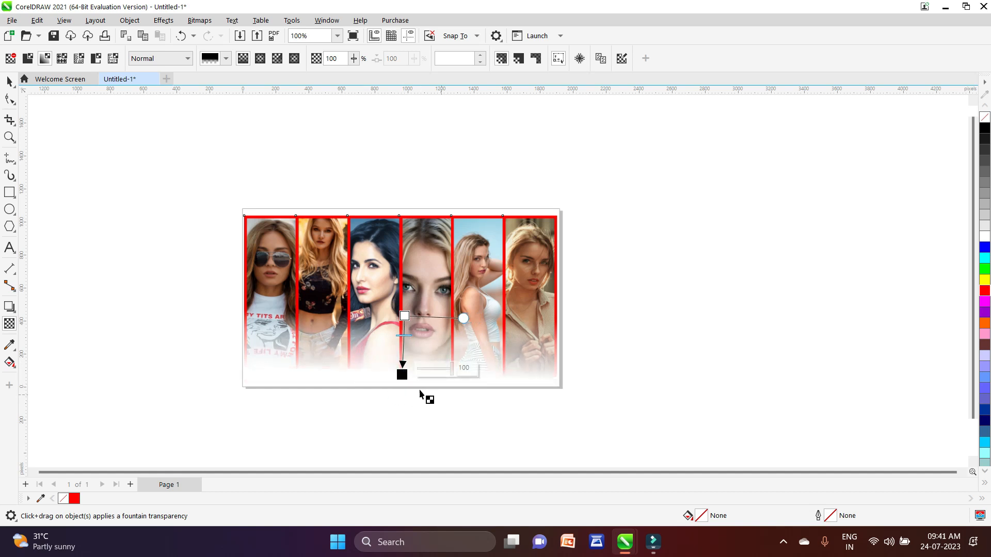
drag(402, 375, 404, 378)
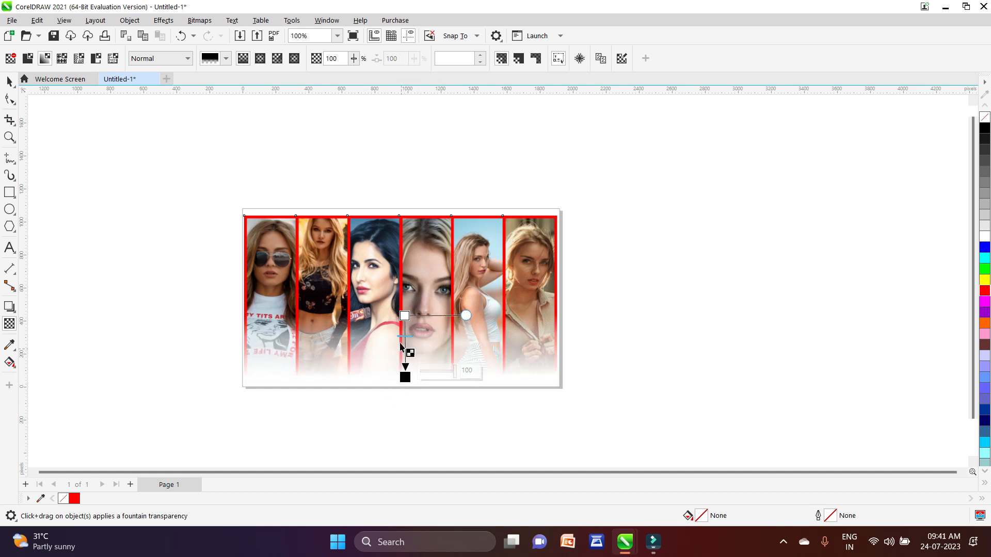
click(681, 279)
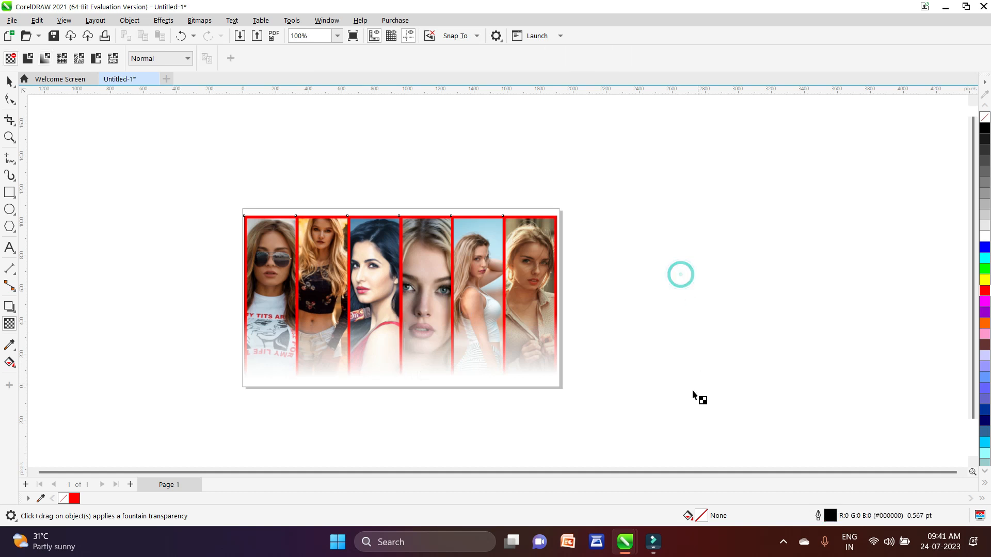
key(F4)
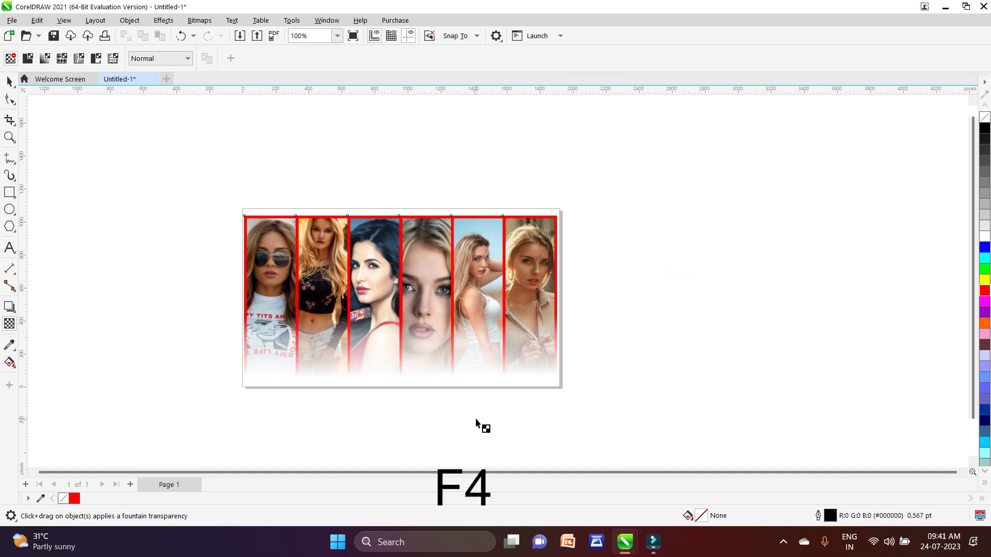